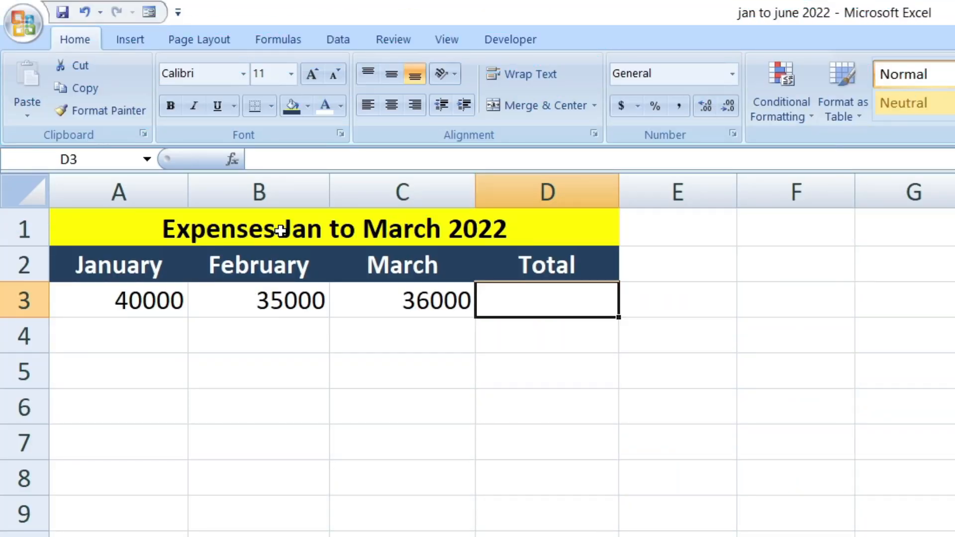
drag(281, 230, 373, 297)
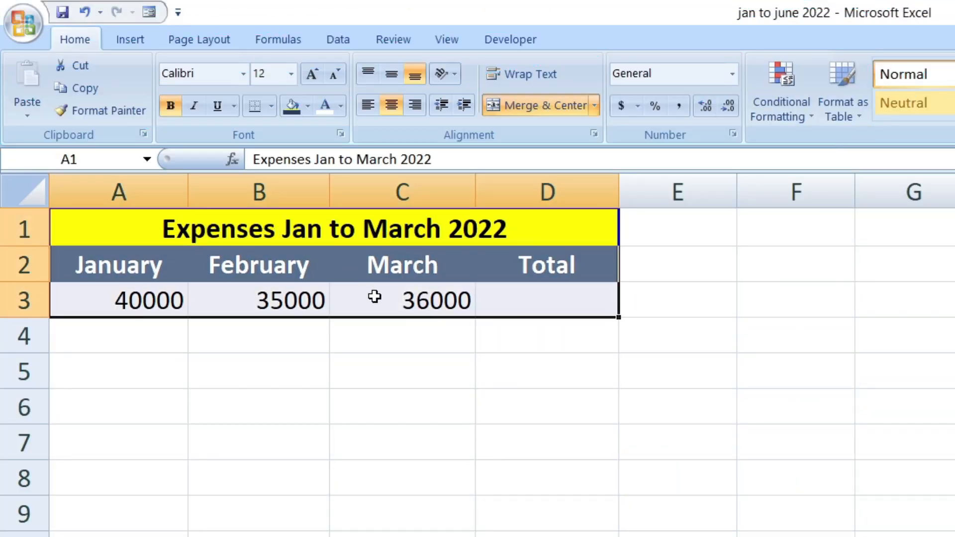
click(313, 230)
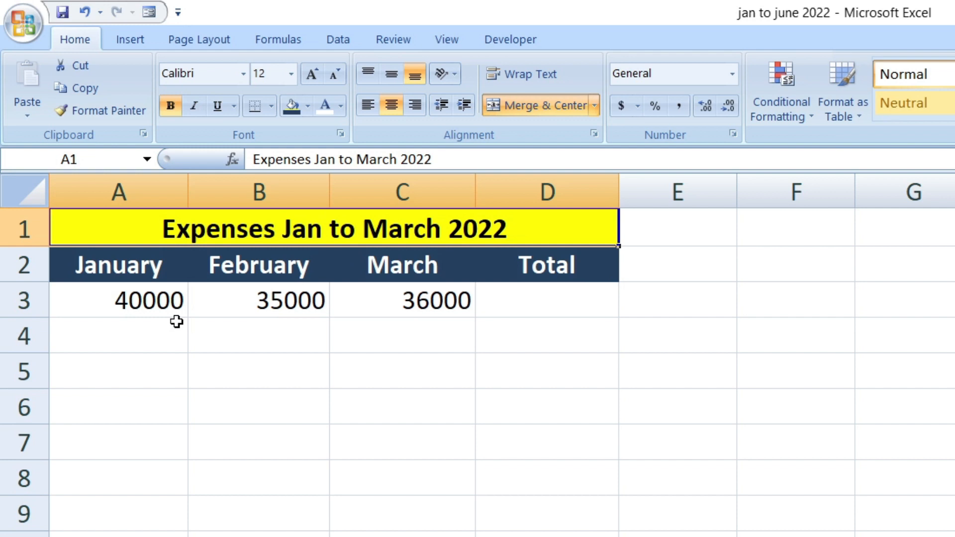
click(150, 300)
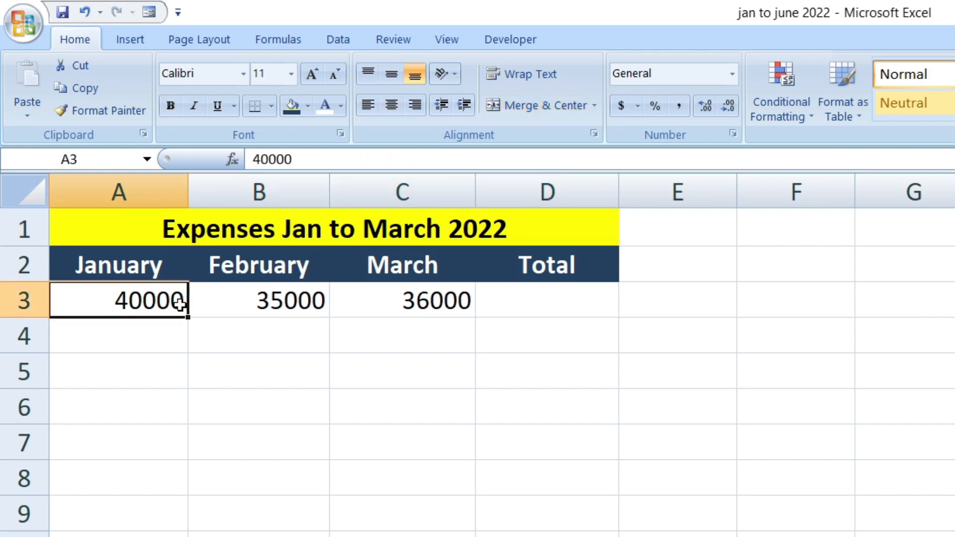
click(260, 299)
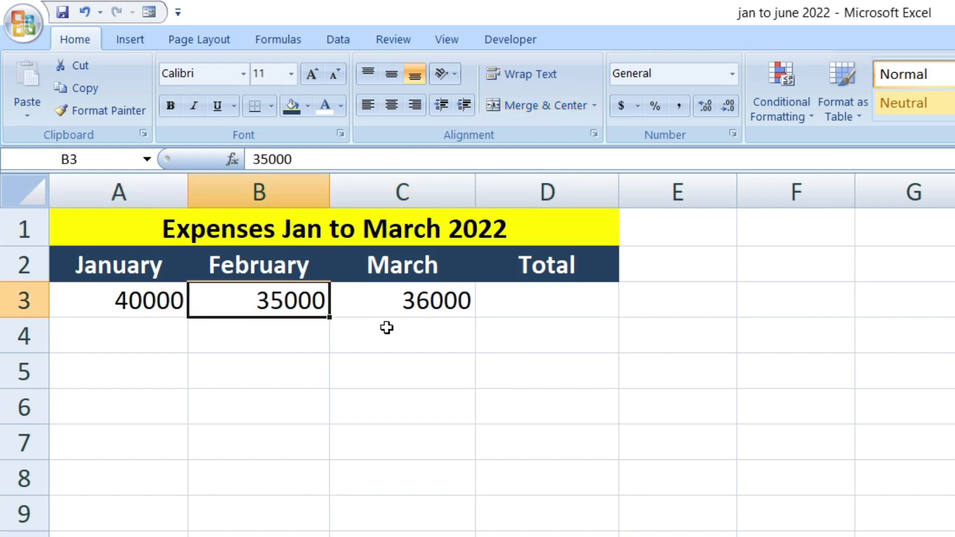
click(428, 297)
Center cells A3:D3 horizontally and total the January to March expenses in D3 with =SUM(A3:C3).
drag(134, 301, 527, 298)
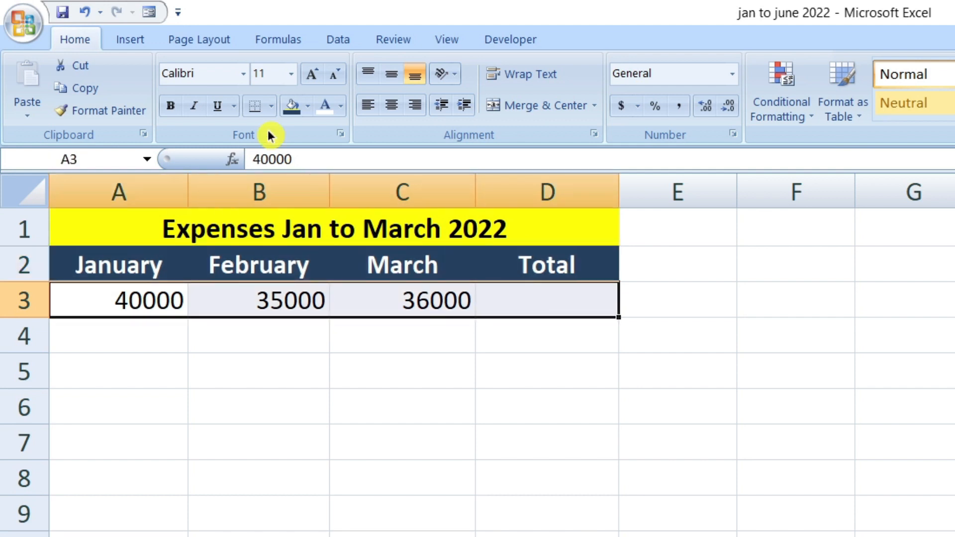
click(391, 104)
click(519, 306)
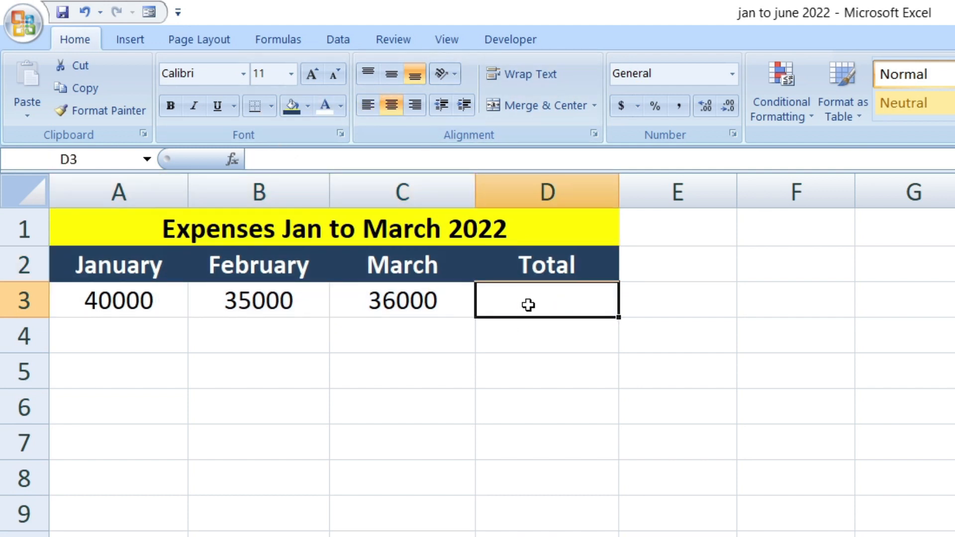
text(=sum()
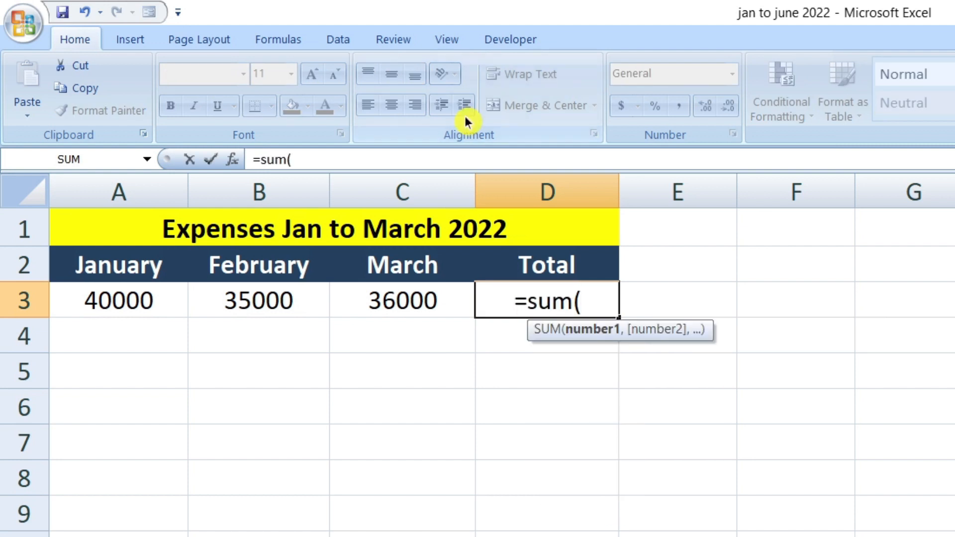
drag(134, 300, 398, 301)
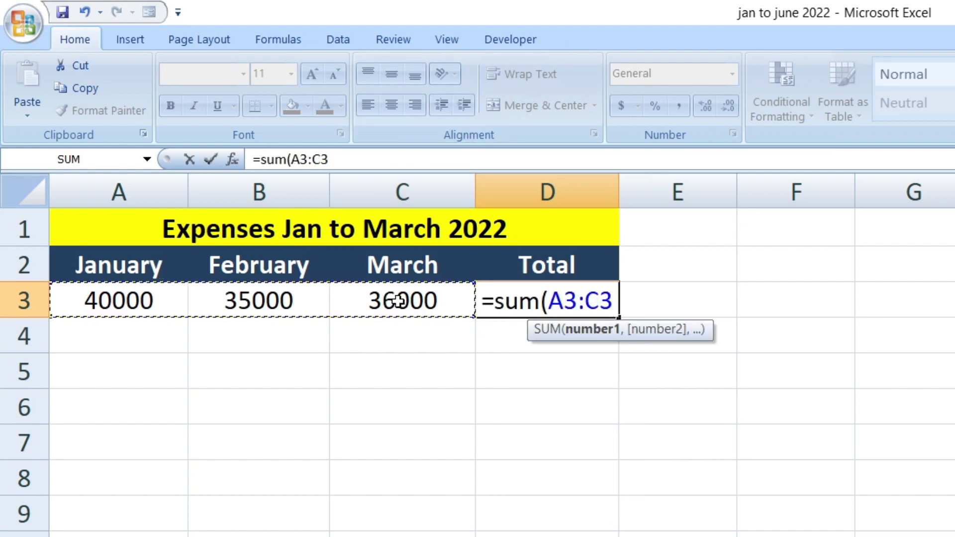
text())
key(Return)
click(559, 296)
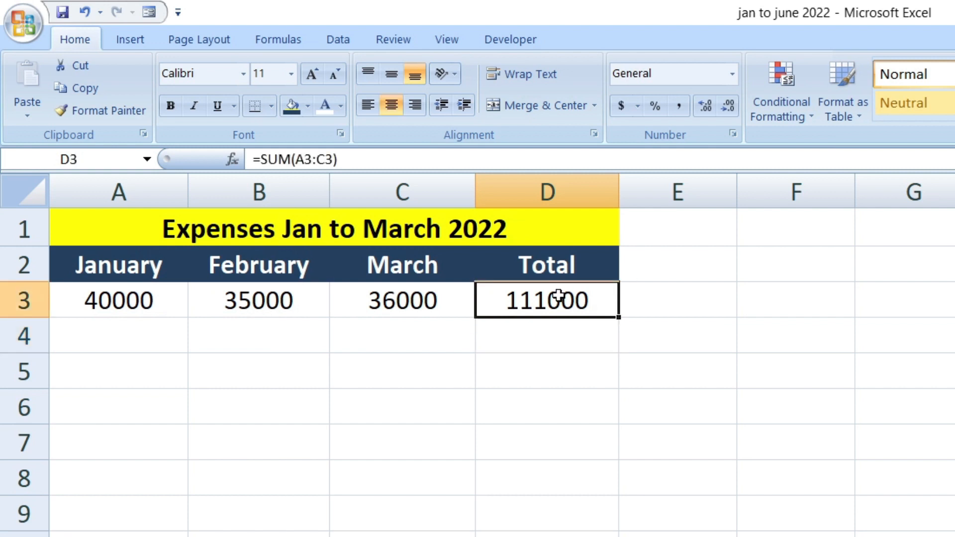
click(561, 301)
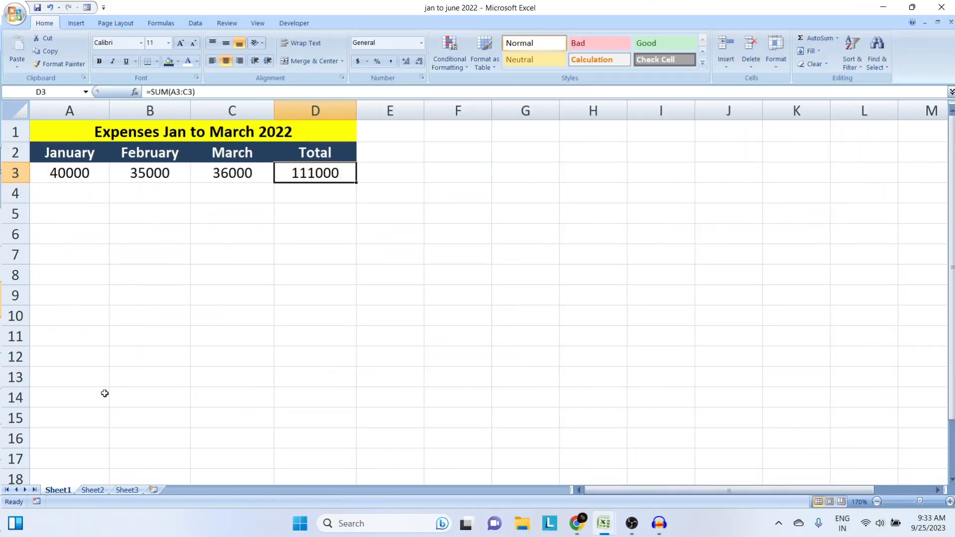
On Sheet2, center the April to June expense row, cells A3:D3, horizontally.
click(94, 489)
click(170, 179)
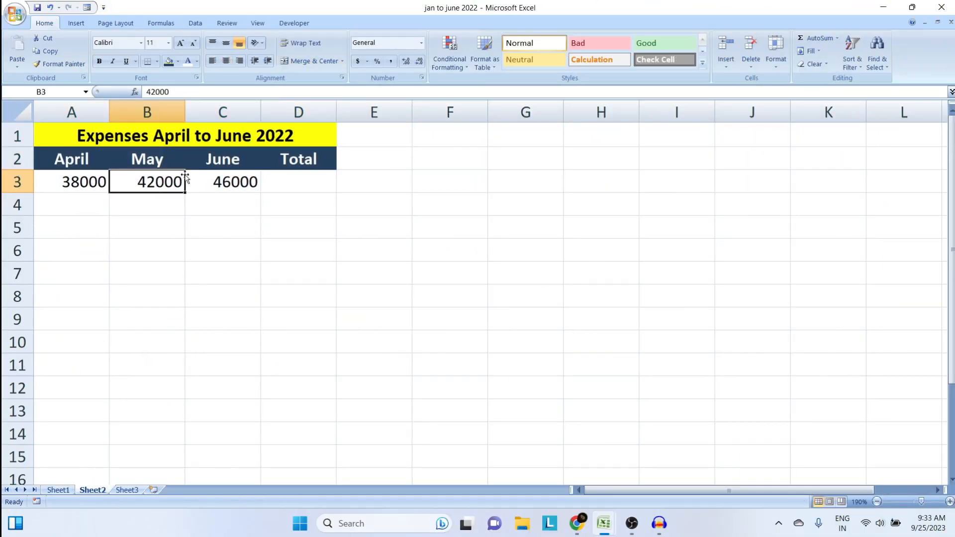
click(271, 182)
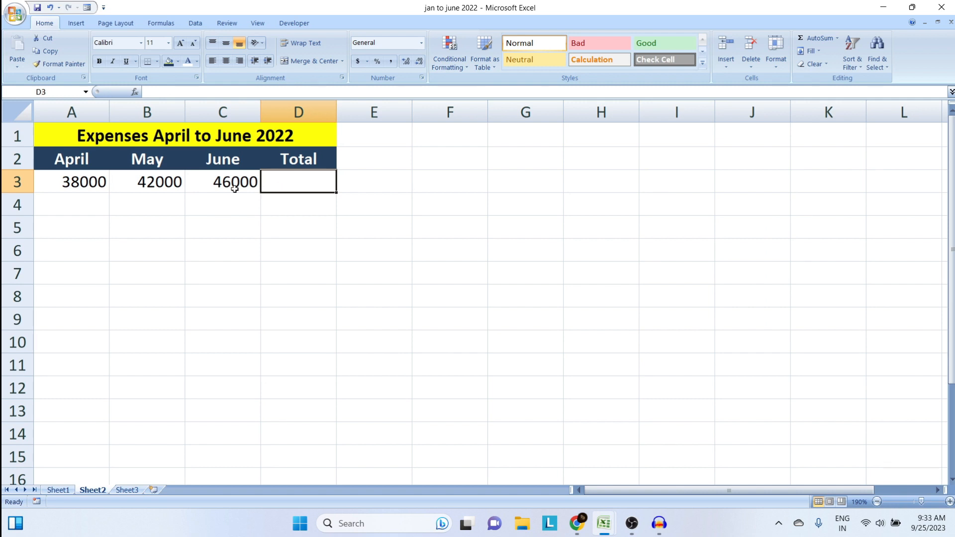
drag(92, 182, 298, 184)
click(226, 61)
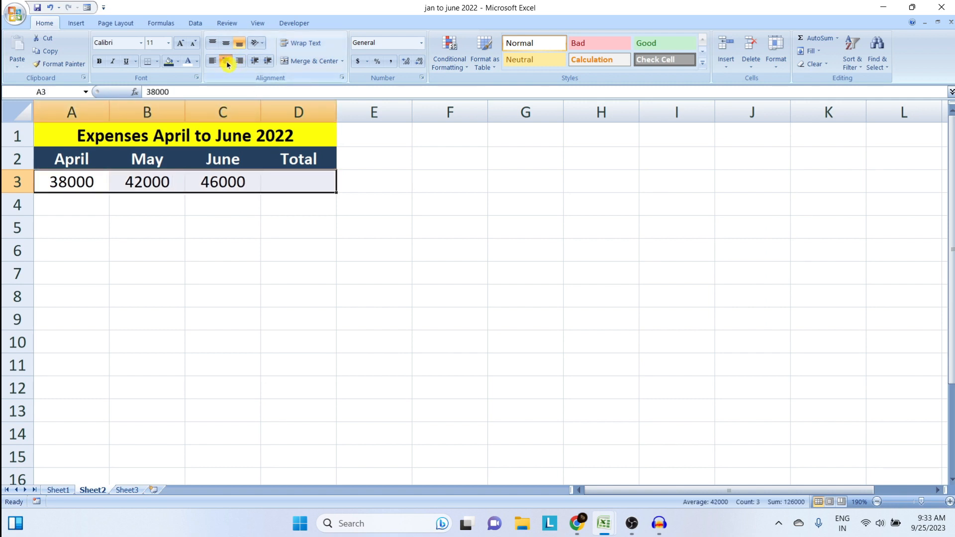
Total the April to June expenses in D3 by applying AutoSum to A3:D3.
click(292, 176)
drag(72, 181, 311, 186)
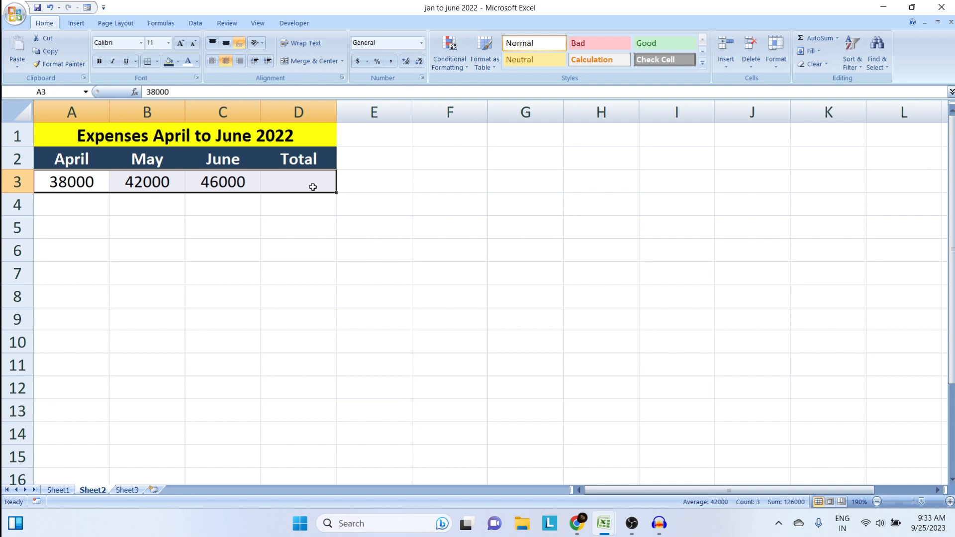
click(816, 43)
click(308, 182)
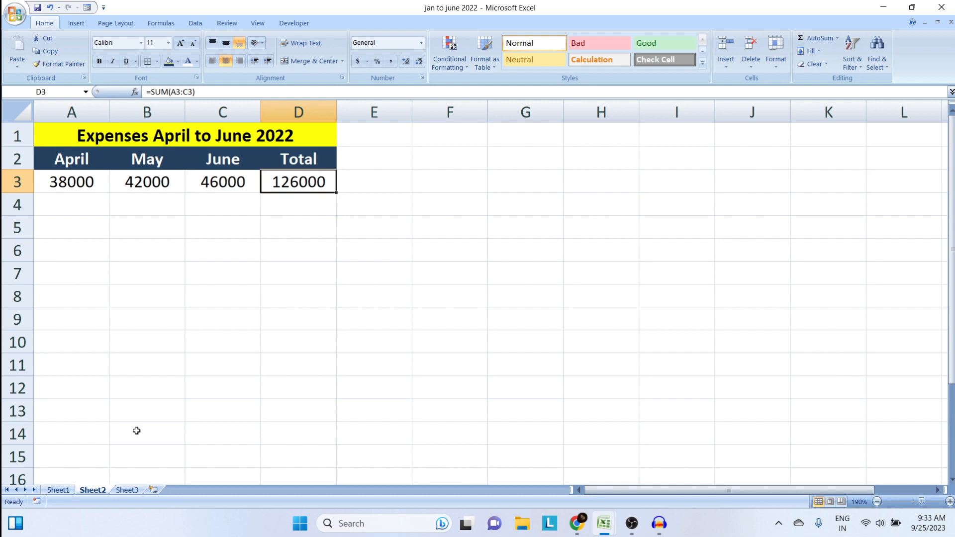
click(70, 491)
click(131, 491)
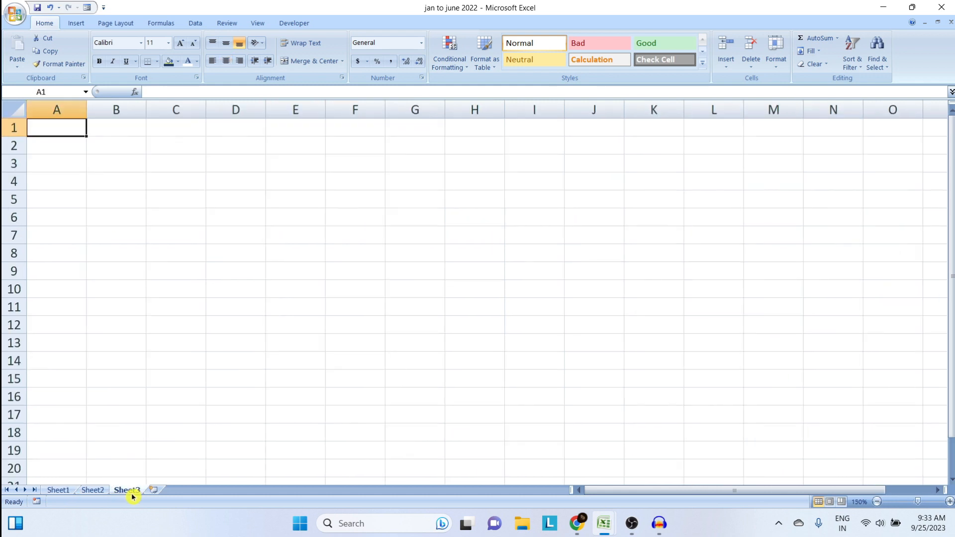
click(70, 490)
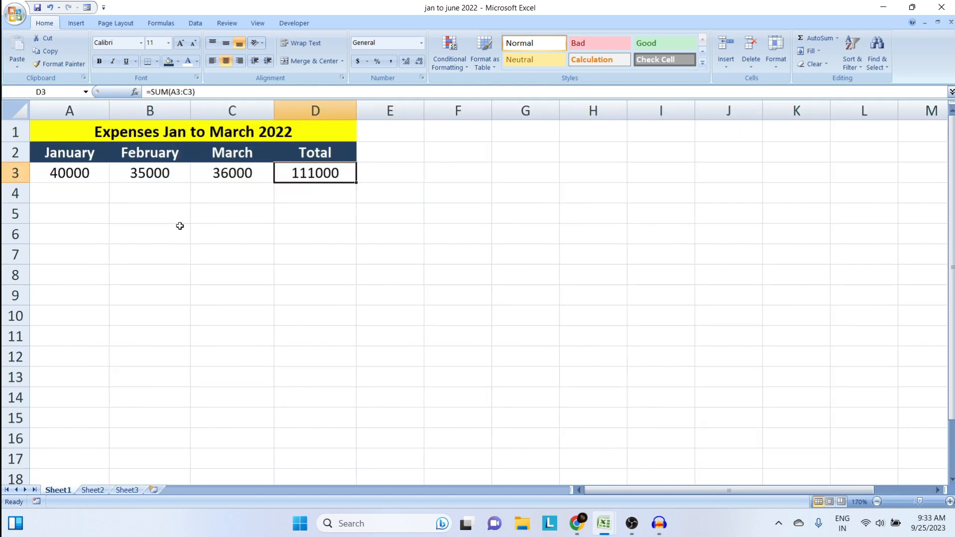
click(94, 490)
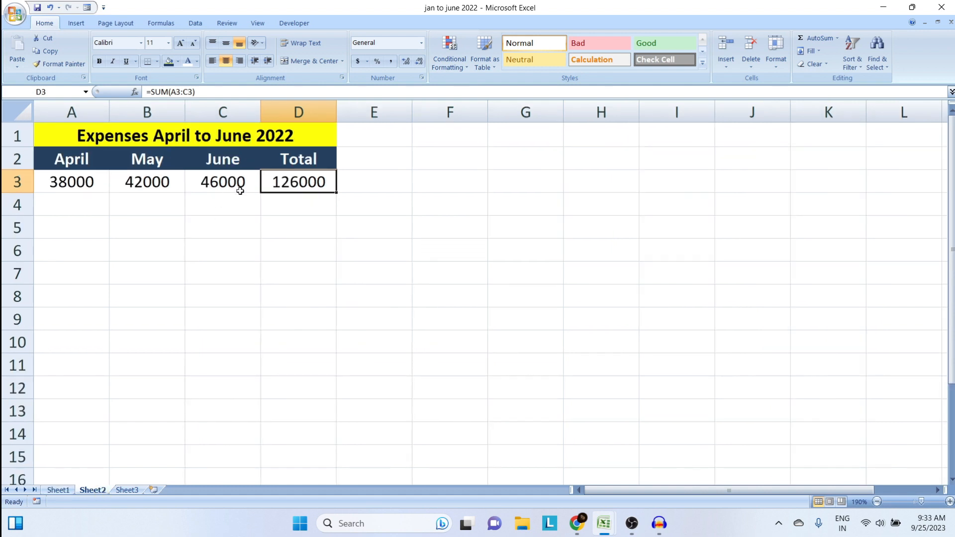
On the empty Sheet3, start the Consolidate command with cell A2 as the destination.
click(127, 491)
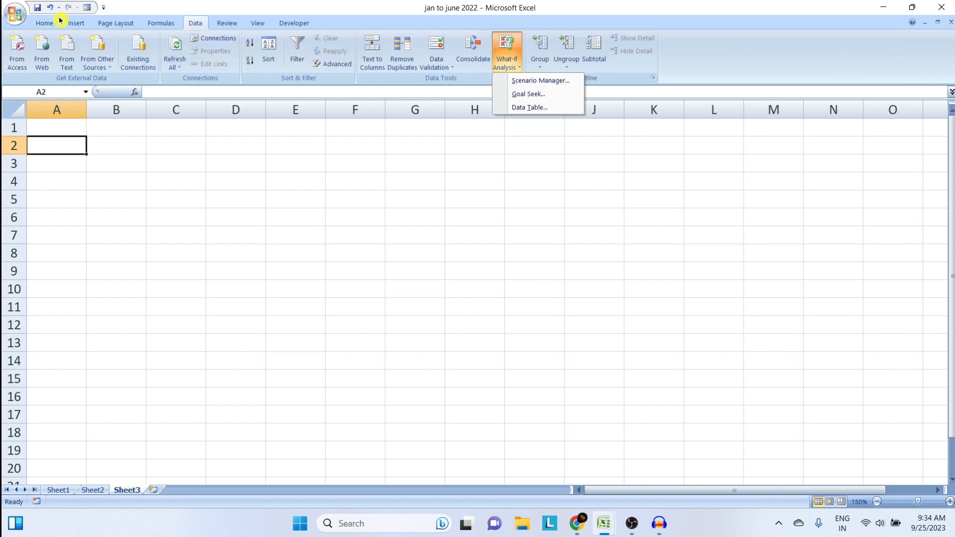
click(44, 23)
click(61, 140)
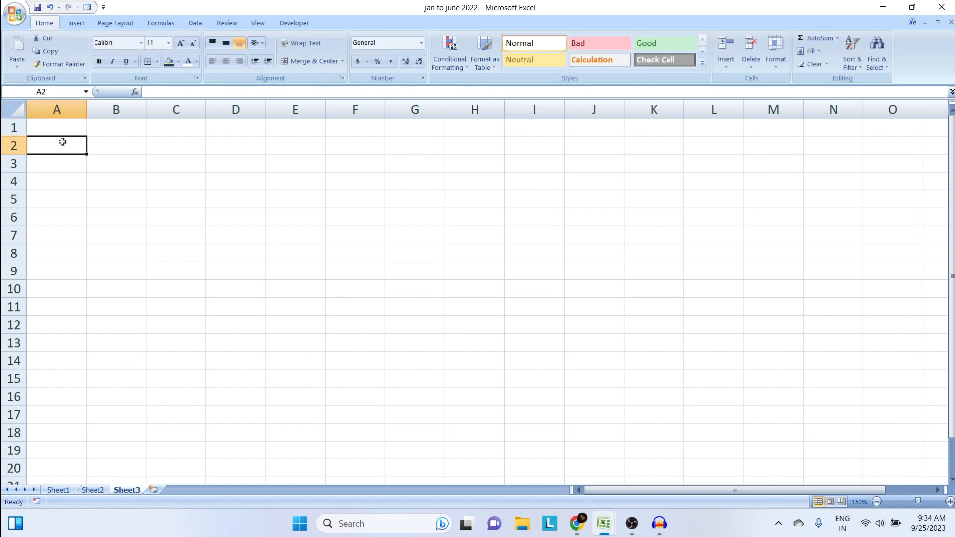
click(194, 23)
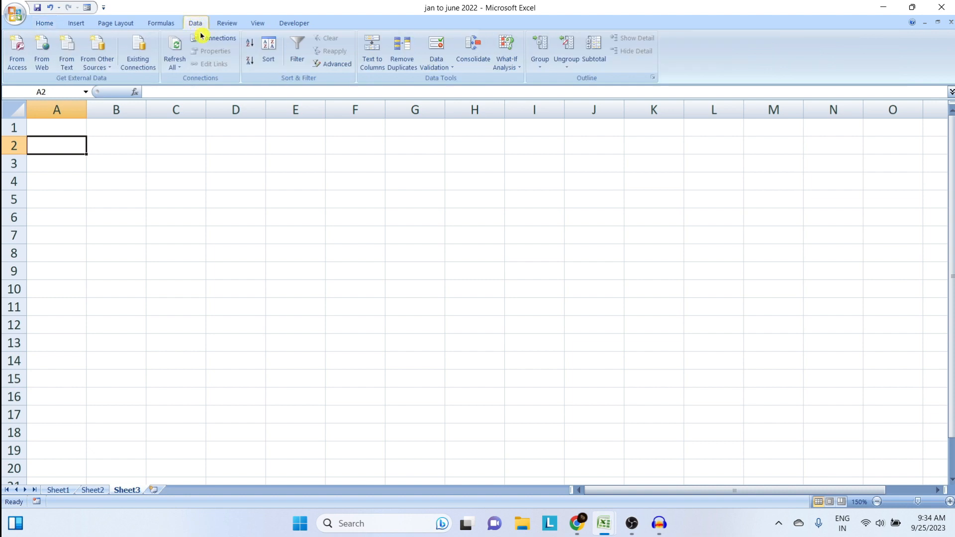
click(478, 56)
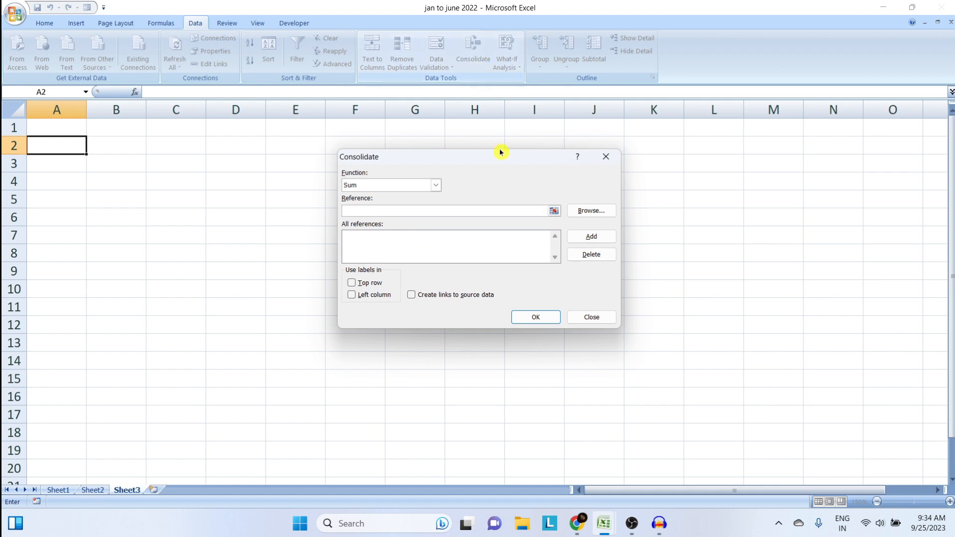
drag(499, 156, 480, 138)
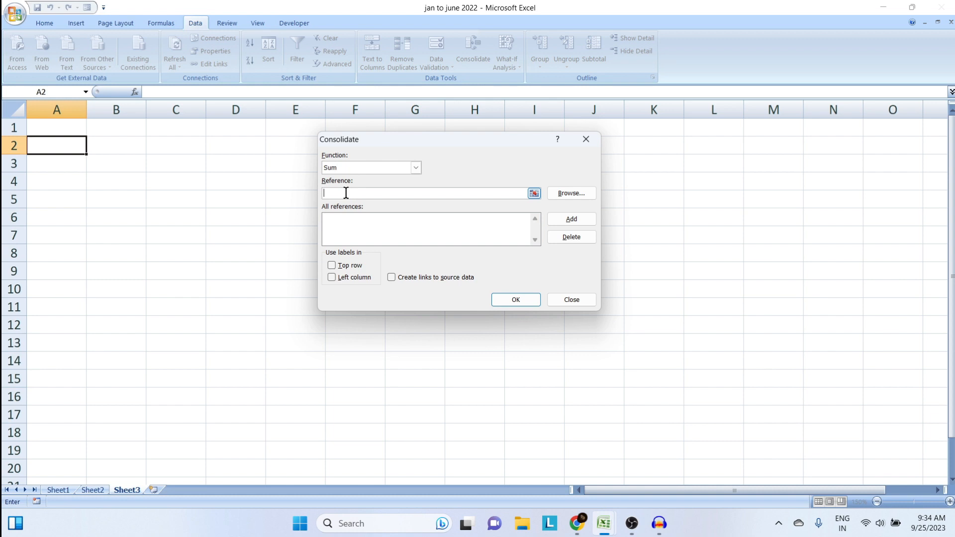
Add the Sheet1 range A2:D3, headers and expenses without the title, to the consolidation references.
click(534, 193)
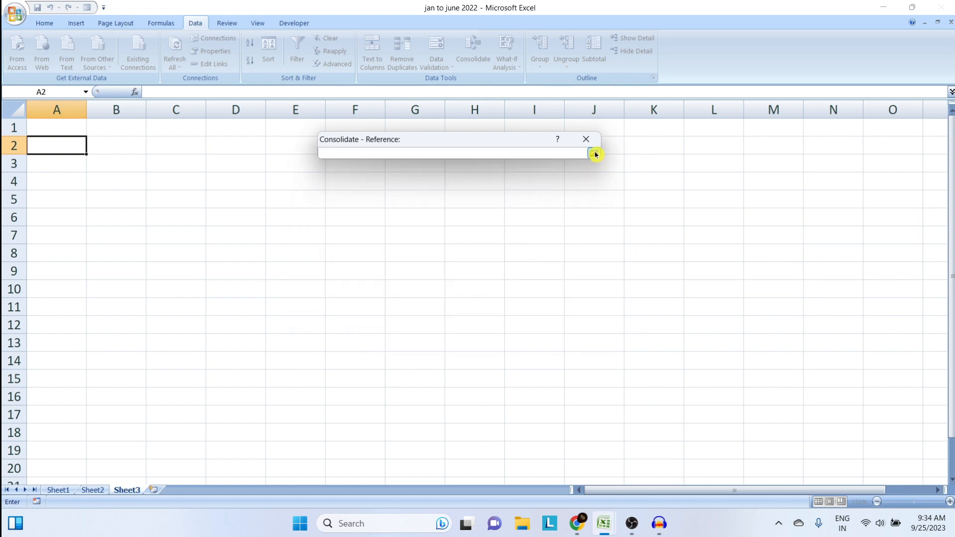
click(595, 154)
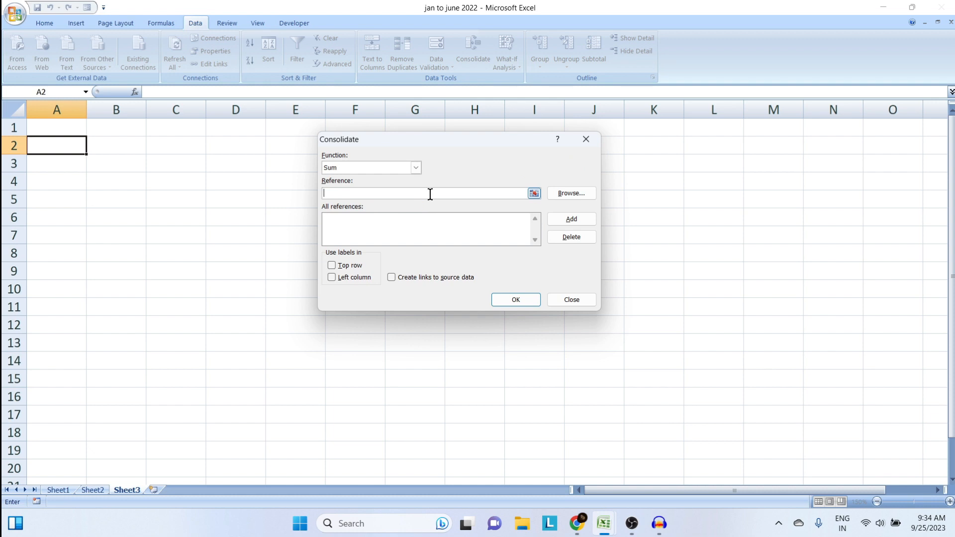
click(59, 491)
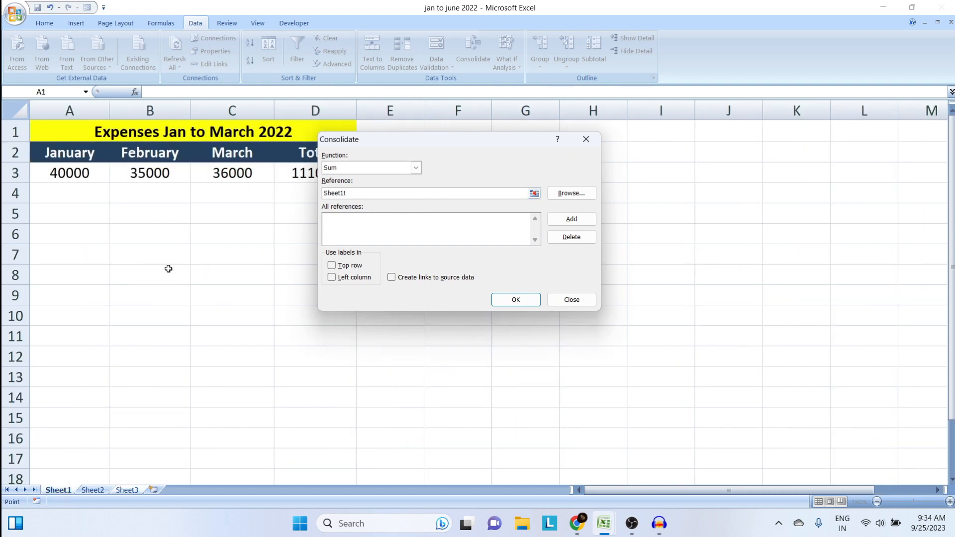
drag(64, 154, 305, 170)
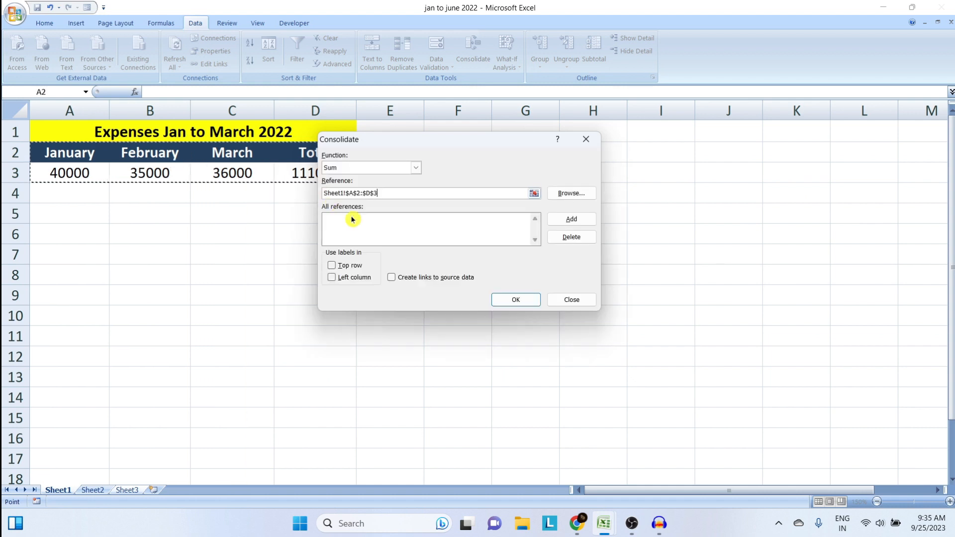
click(570, 220)
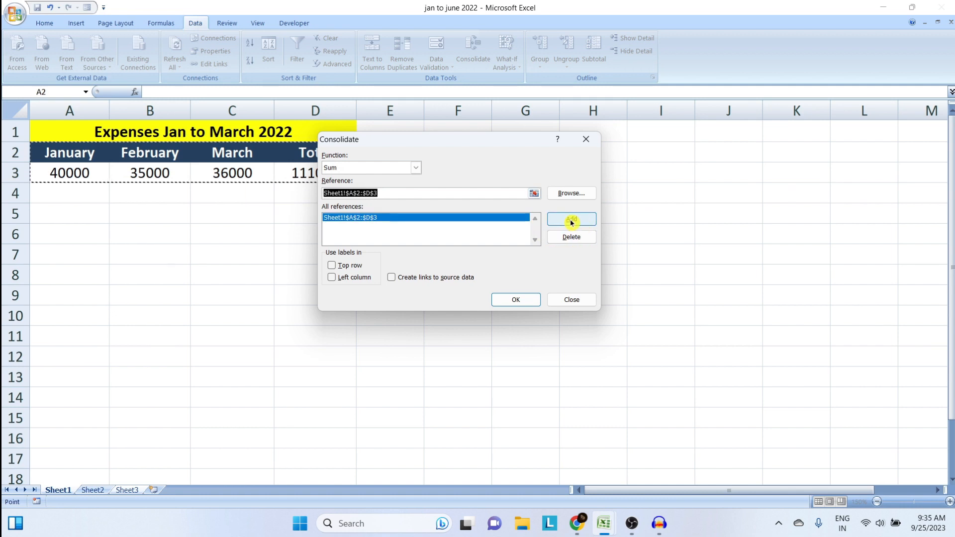
Add the Sheet2 range A2:D3 as the second consolidation reference.
click(92, 490)
drag(70, 158, 300, 182)
click(571, 220)
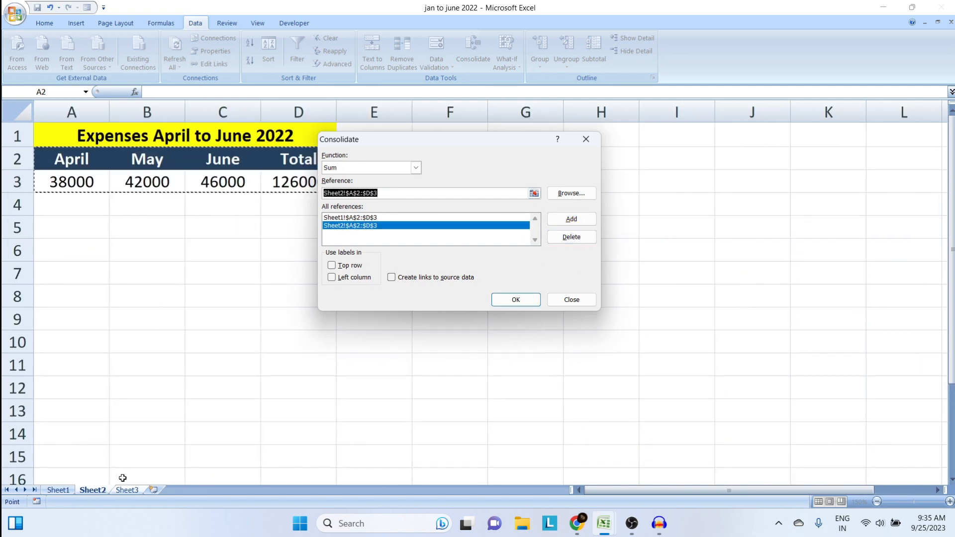
Use the top row as labels, create links to the source data, and run the consolidation.
click(352, 265)
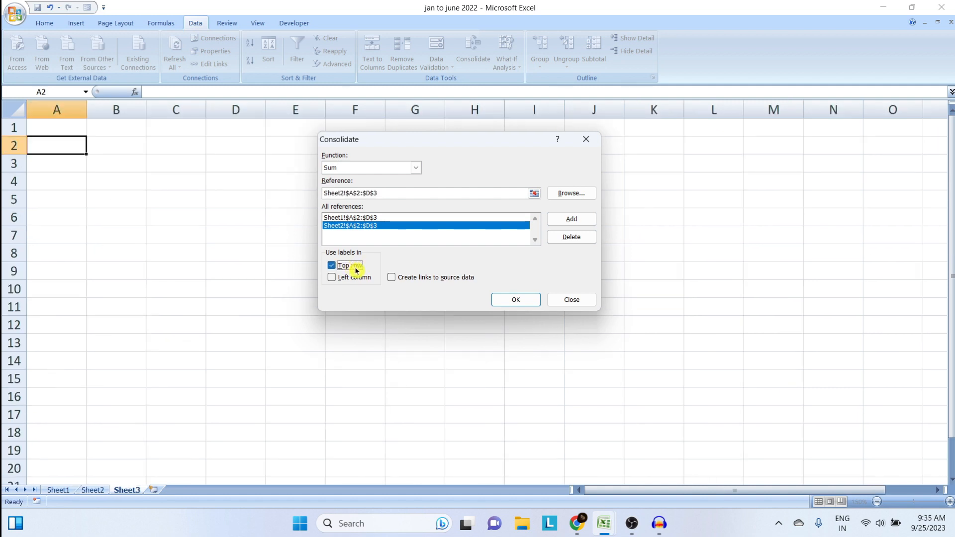
click(424, 280)
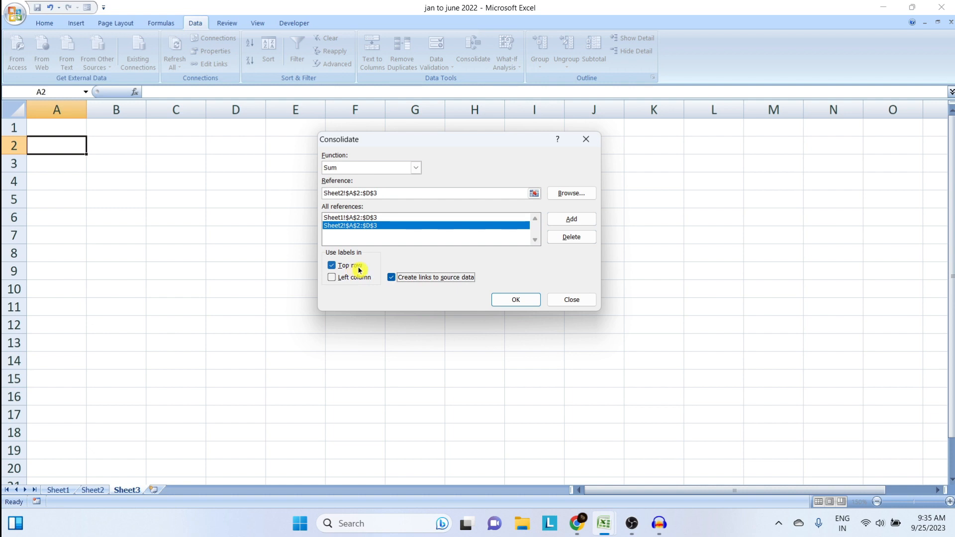
click(501, 298)
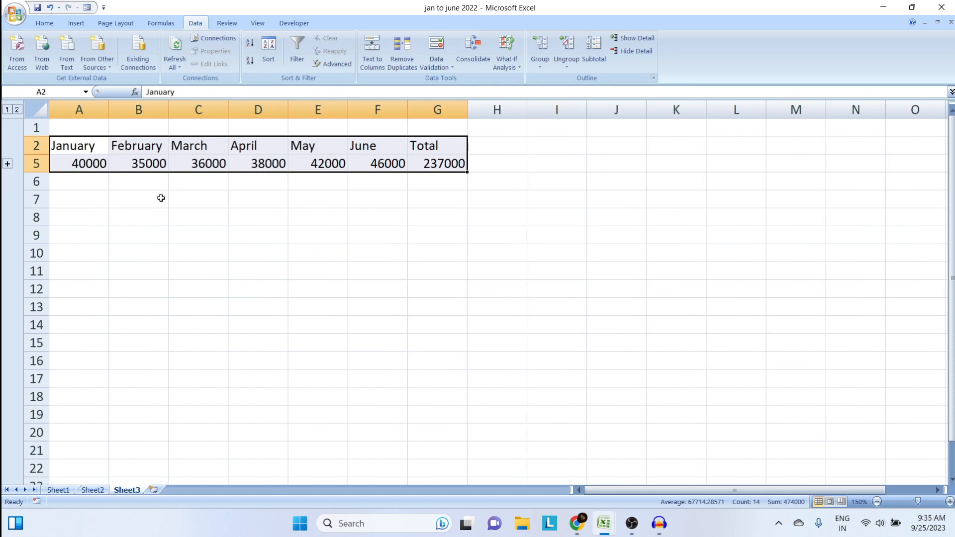
Check the consolidated total in G5, then expand the grouped rows and examine each source sheet's figures in rows 3 and 4.
click(439, 164)
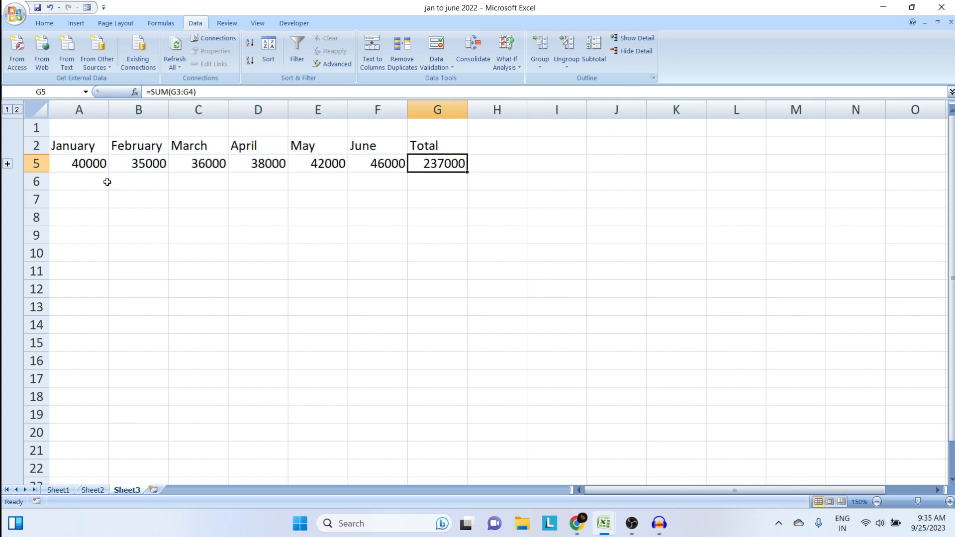
click(8, 166)
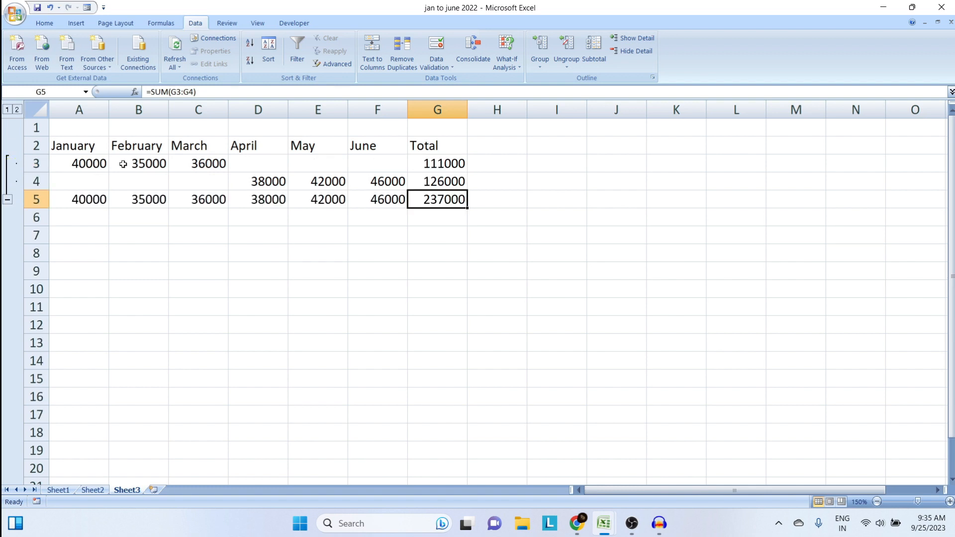
drag(60, 163, 437, 161)
click(436, 163)
drag(95, 182, 451, 184)
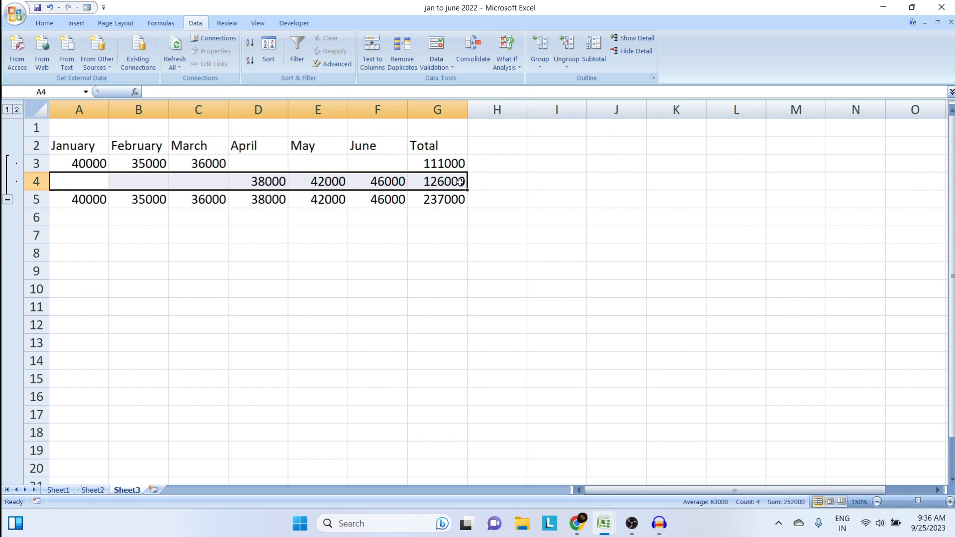
Examine the consolidated figures in row 5, collapsing and re-expanding the grouped source rows.
drag(79, 199, 454, 199)
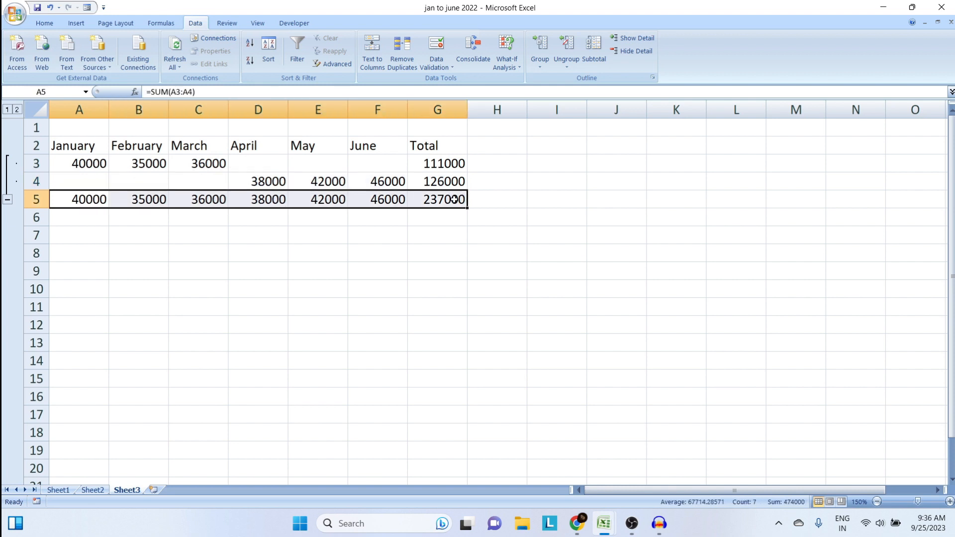
click(7, 200)
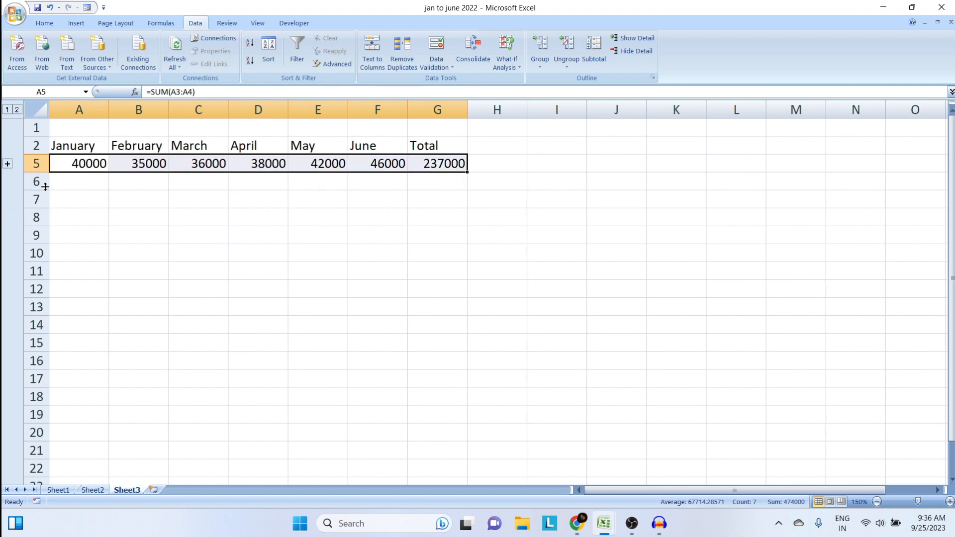
click(8, 163)
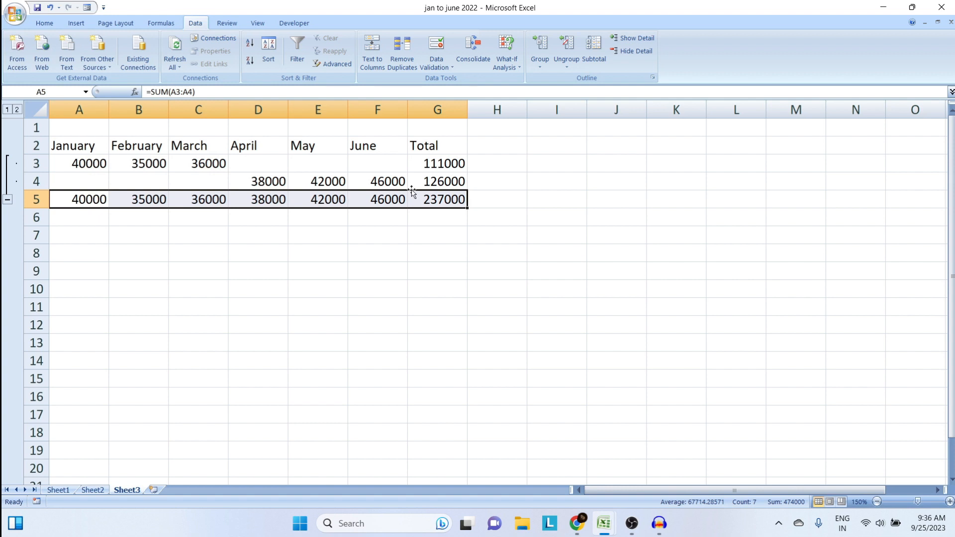
click(442, 203)
Format the header row A2:G2 as bold, centered, size 12 text with a yellow fill.
drag(92, 148, 444, 152)
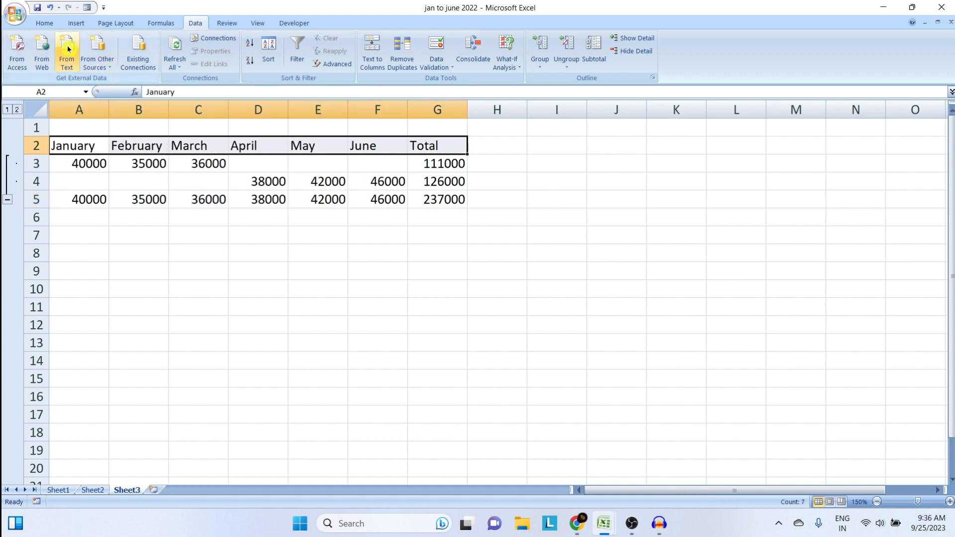
click(44, 23)
click(98, 61)
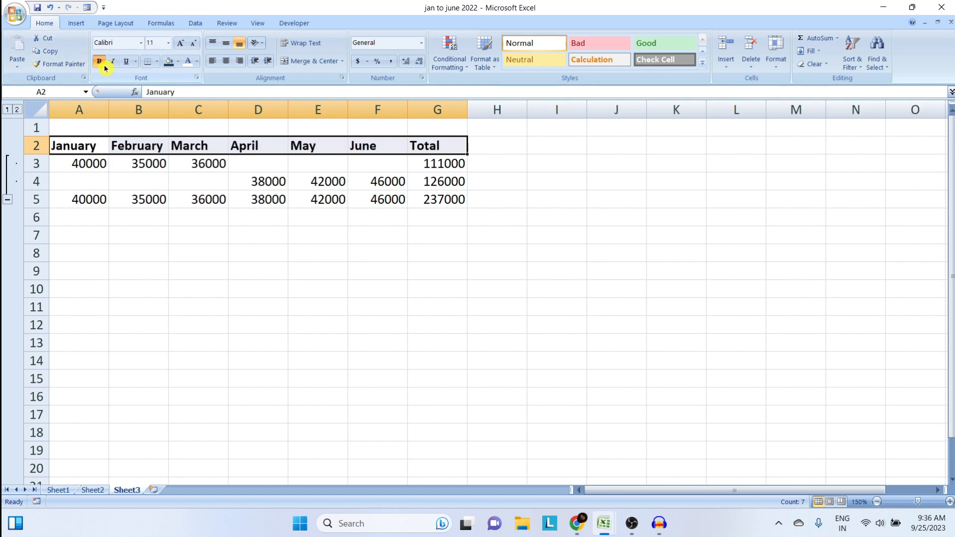
click(226, 61)
click(180, 43)
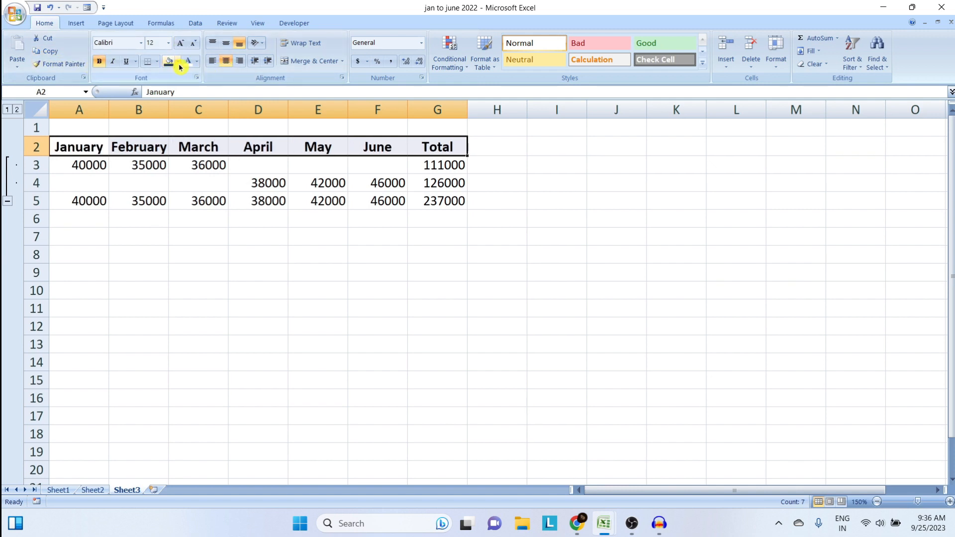
click(178, 62)
click(195, 149)
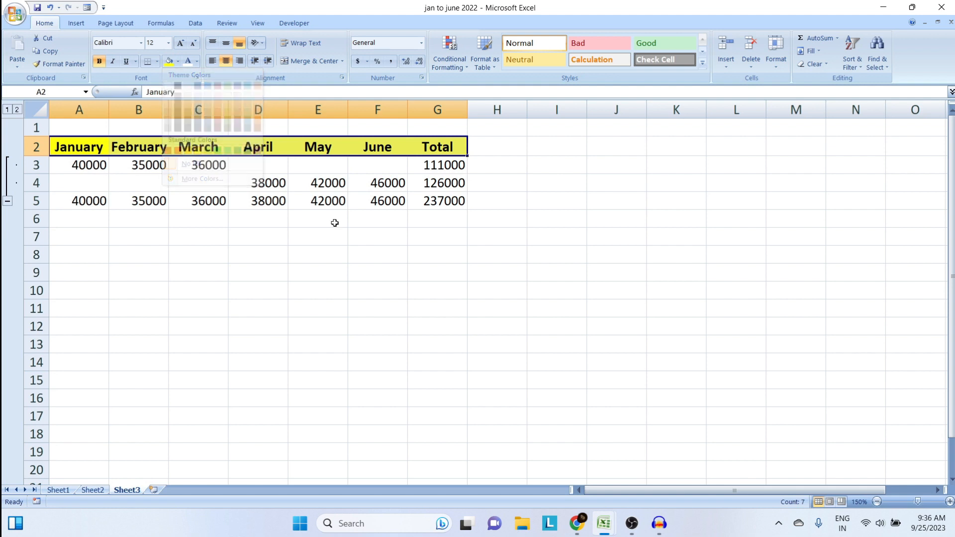
click(340, 224)
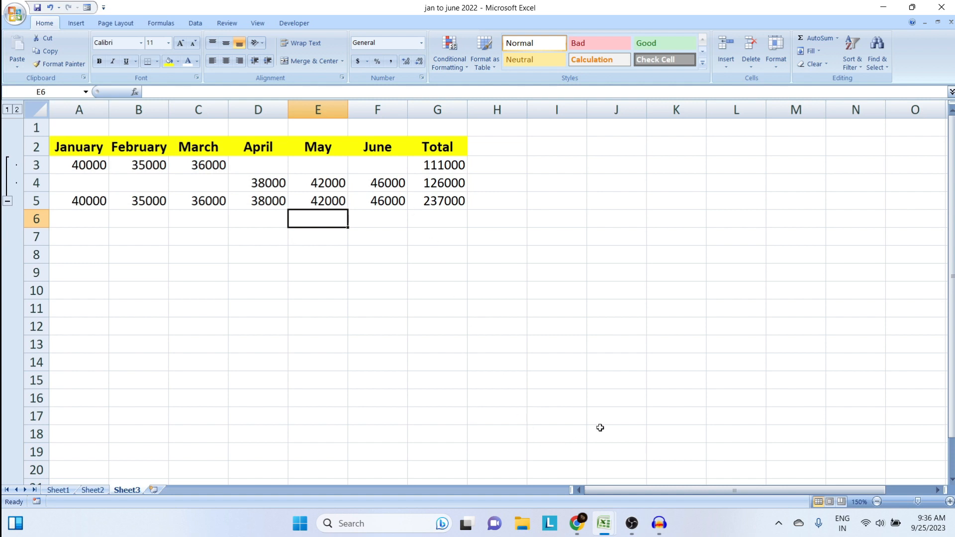
Switch to the july to dec 2022 workbook and AutoSum the July to September expenses into D3 of Sheet1.
click(607, 517)
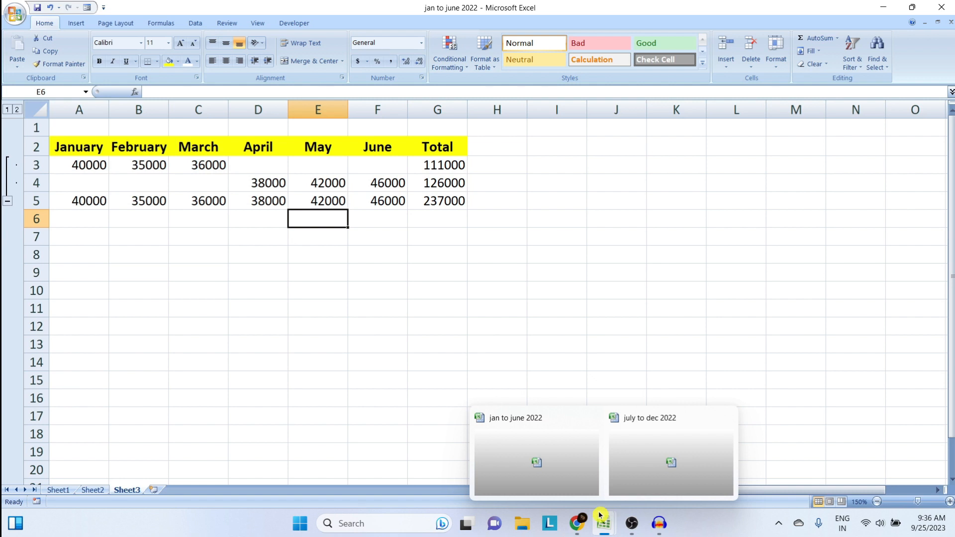
click(545, 459)
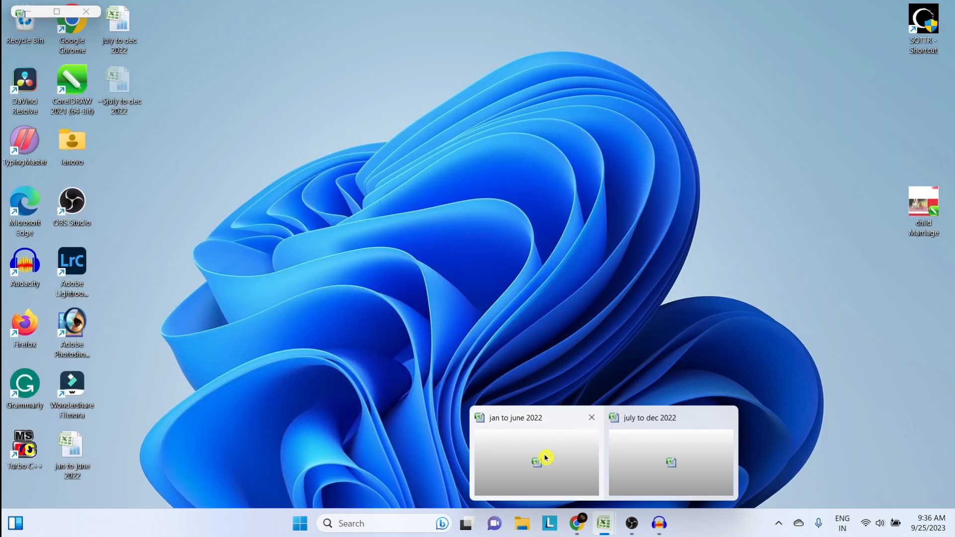
click(692, 464)
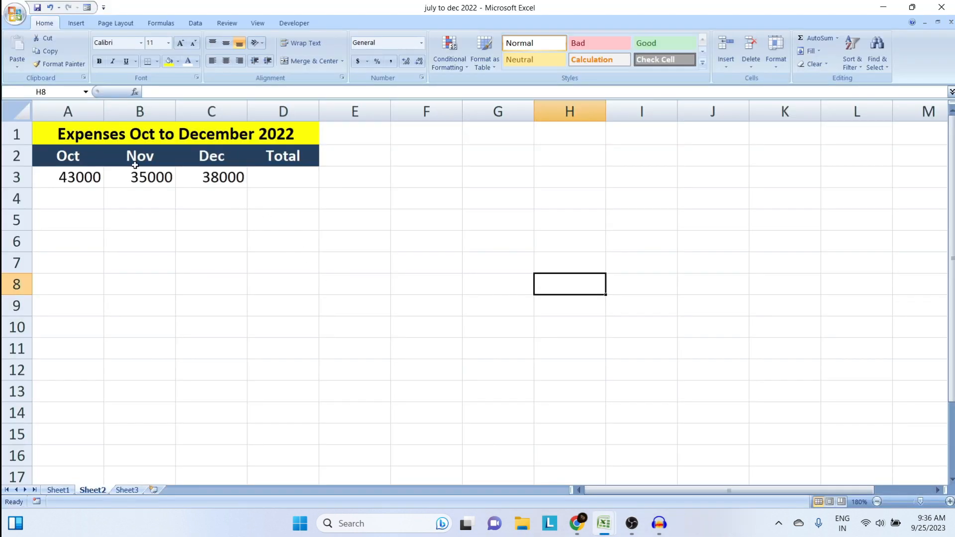
click(59, 490)
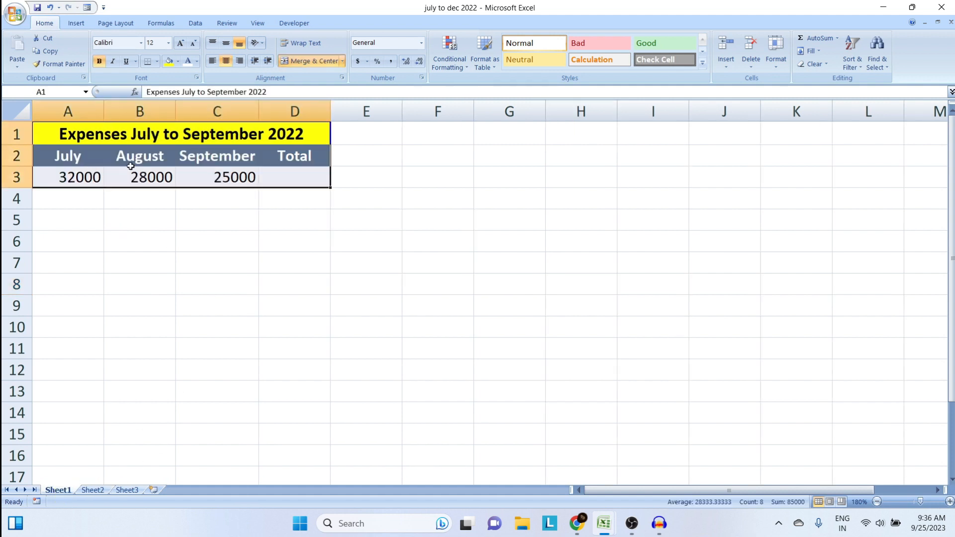
click(106, 165)
drag(65, 177, 283, 180)
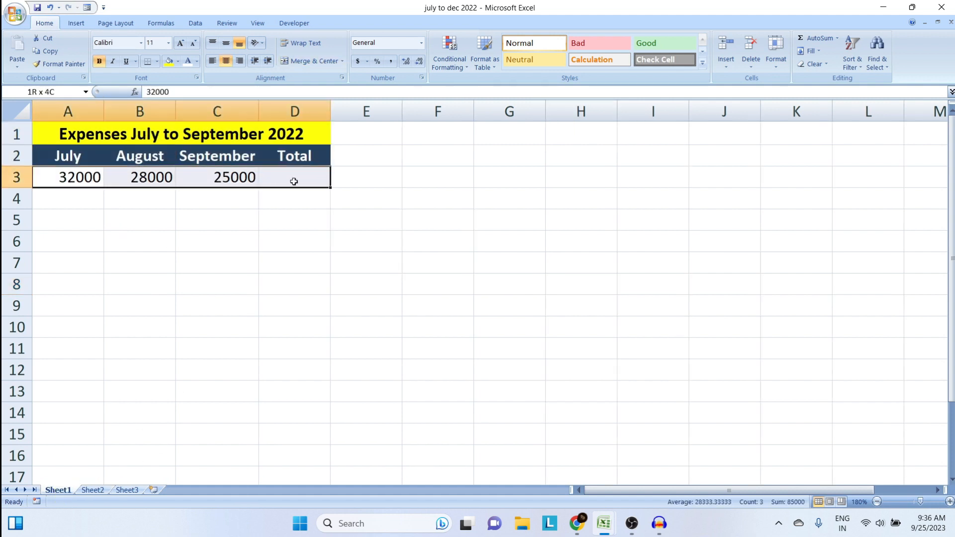
click(811, 38)
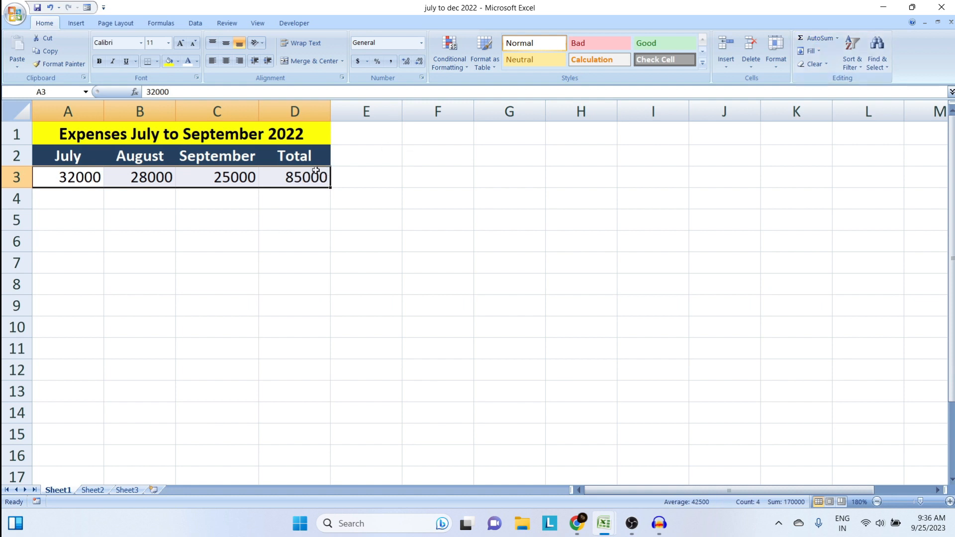
click(296, 178)
AutoSum the Oct to Dec expenses on Sheet2 into cell D3.
click(92, 490)
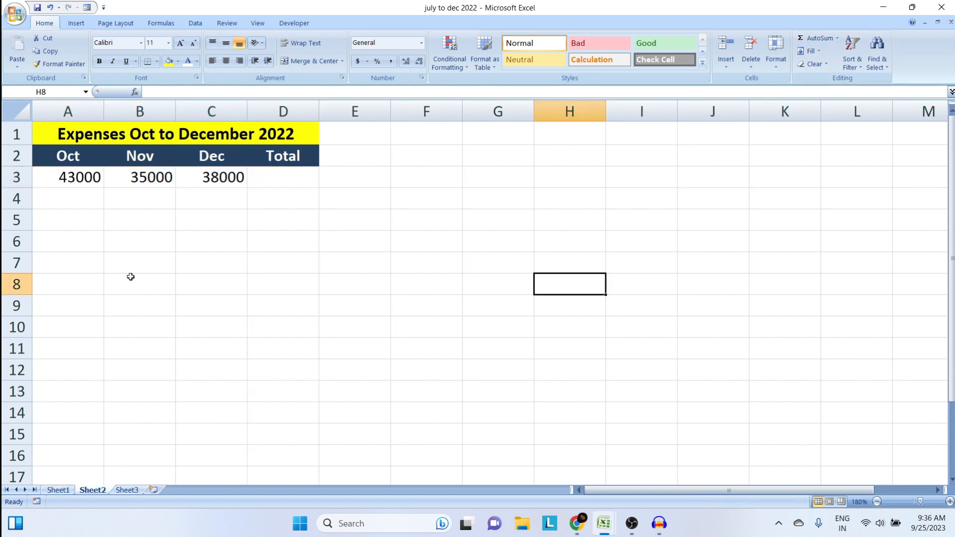
drag(80, 178, 264, 187)
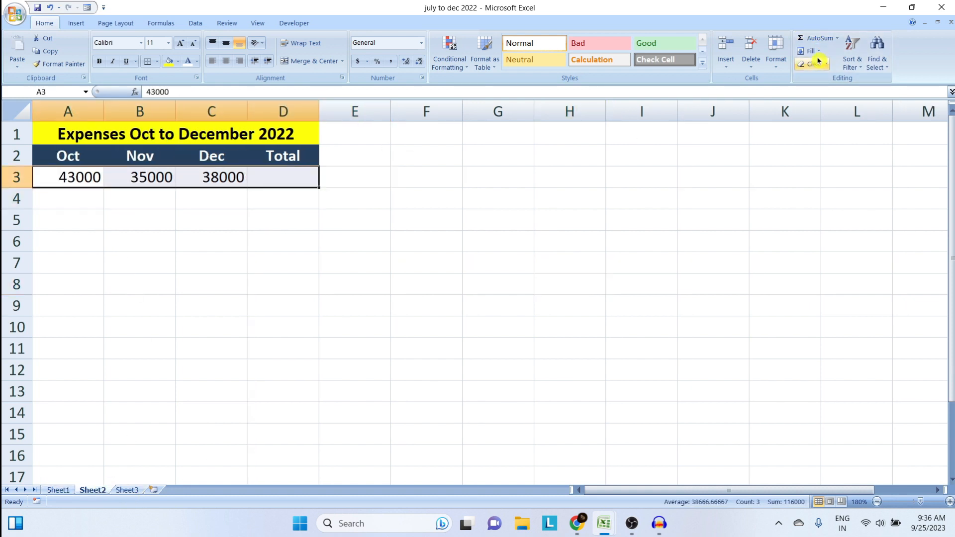
click(810, 38)
click(283, 177)
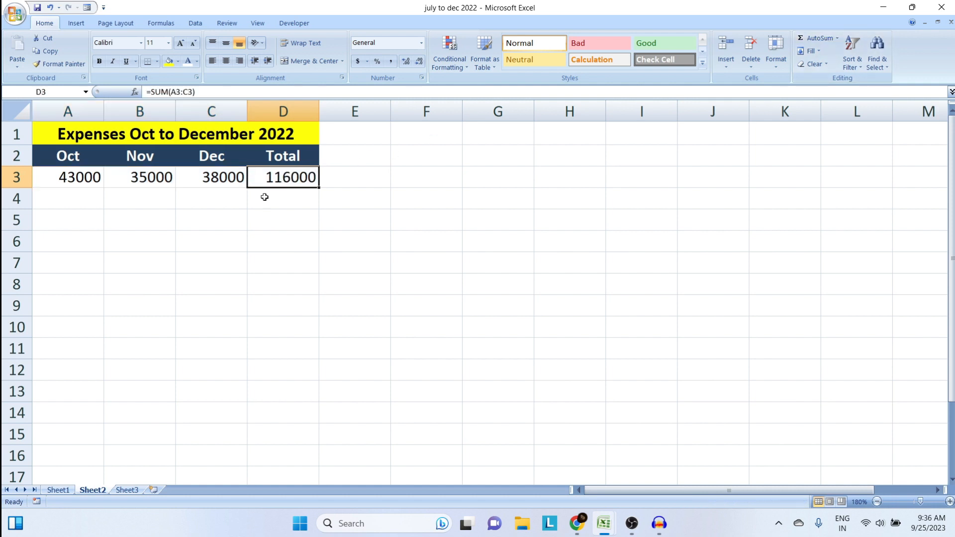
Start a consolidation at cell A2 of Sheet3 and add the Sheet1 range A2:D3 as its first reference.
click(129, 490)
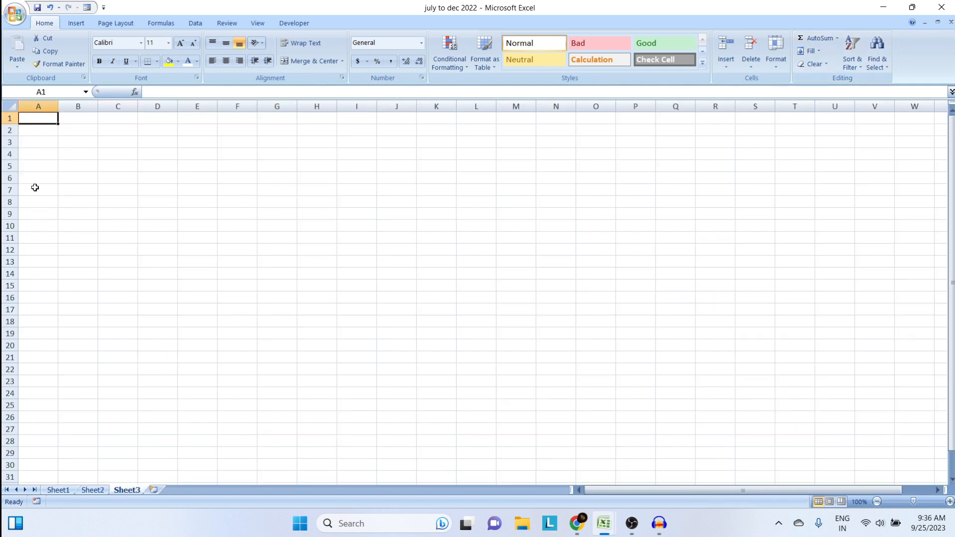
click(949, 501)
click(949, 501)
click(949, 501)
click(949, 502)
click(950, 502)
click(40, 144)
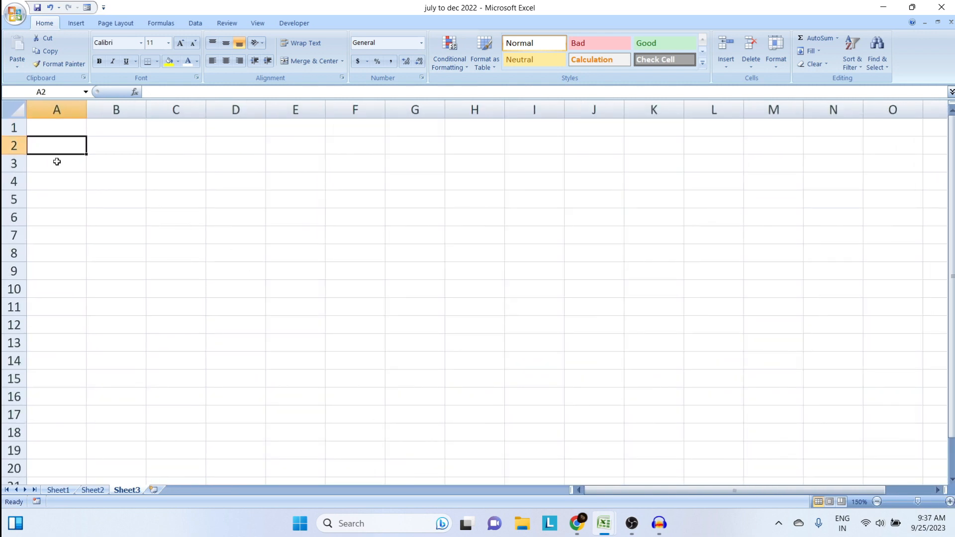
click(195, 23)
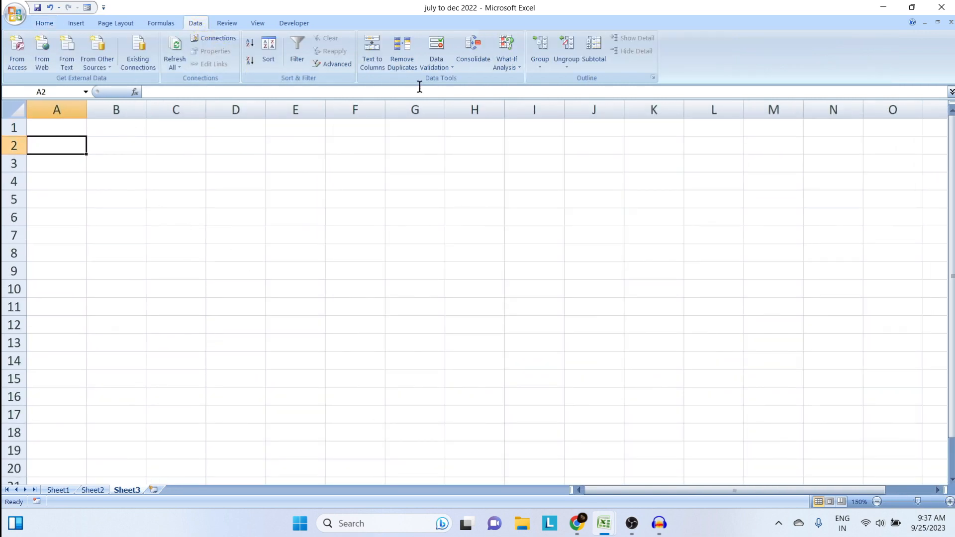
click(440, 68)
click(469, 57)
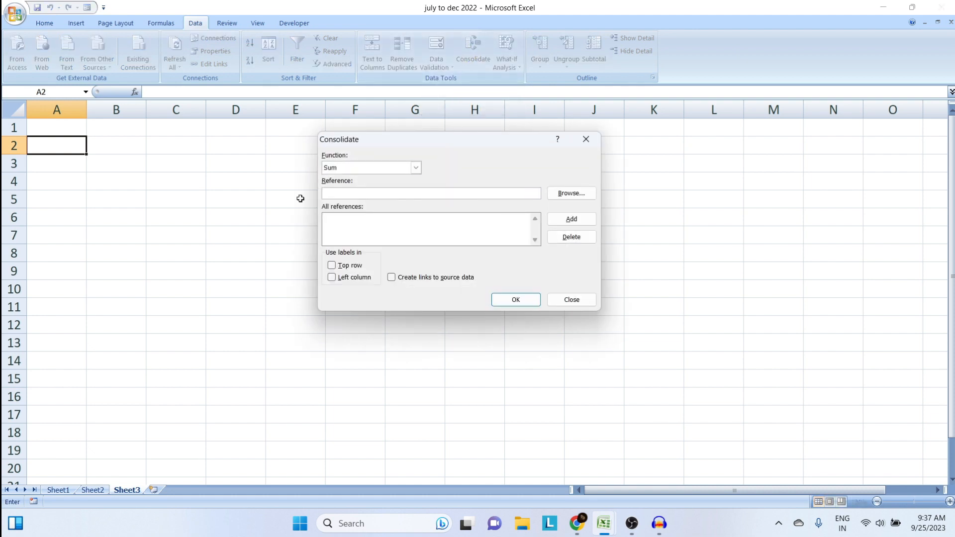
click(58, 490)
drag(75, 157, 299, 177)
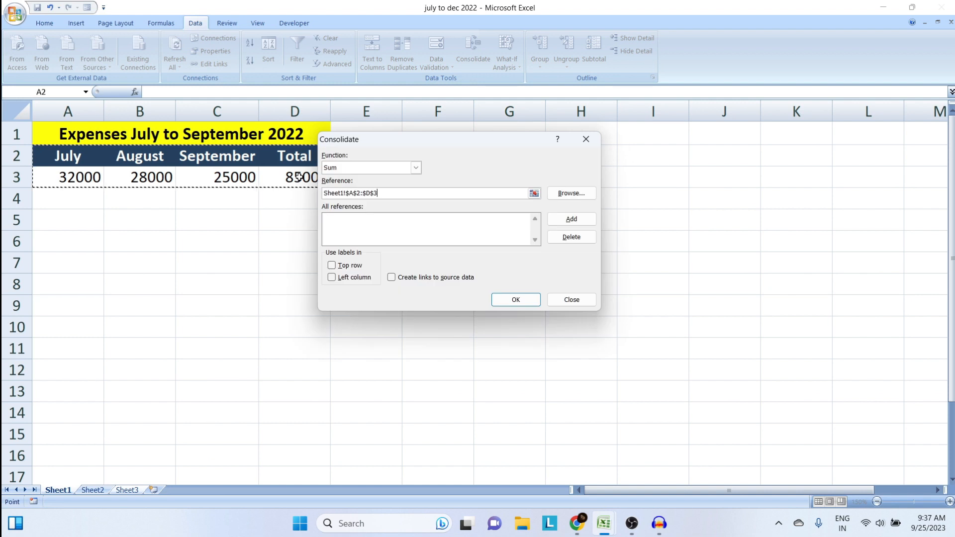
click(579, 219)
Add the Sheet2 range A2:D3, Oct to Dec headers and expenses, to the consolidation references.
click(90, 490)
drag(72, 157, 273, 174)
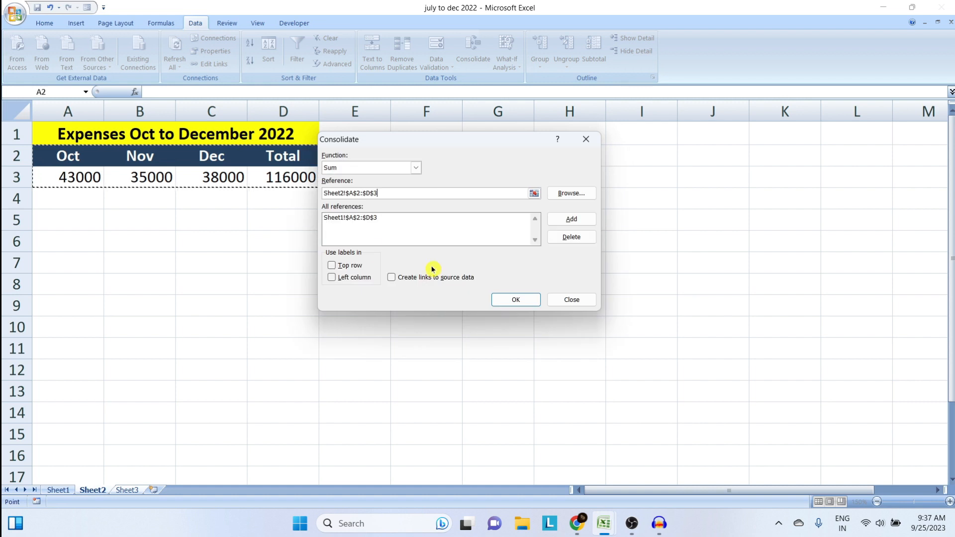
click(572, 219)
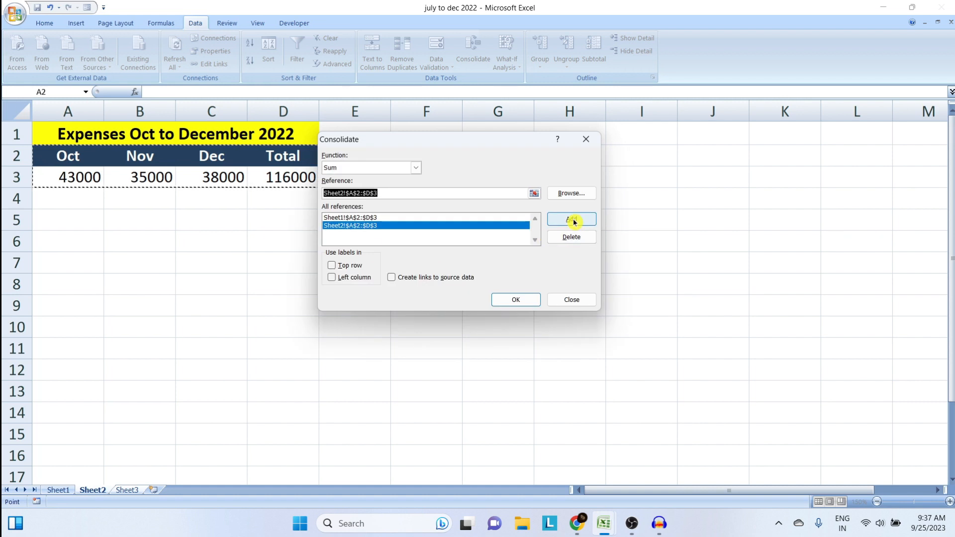
Run the consolidation with top row labels and links to the source data, and expand the grouped rows.
click(354, 266)
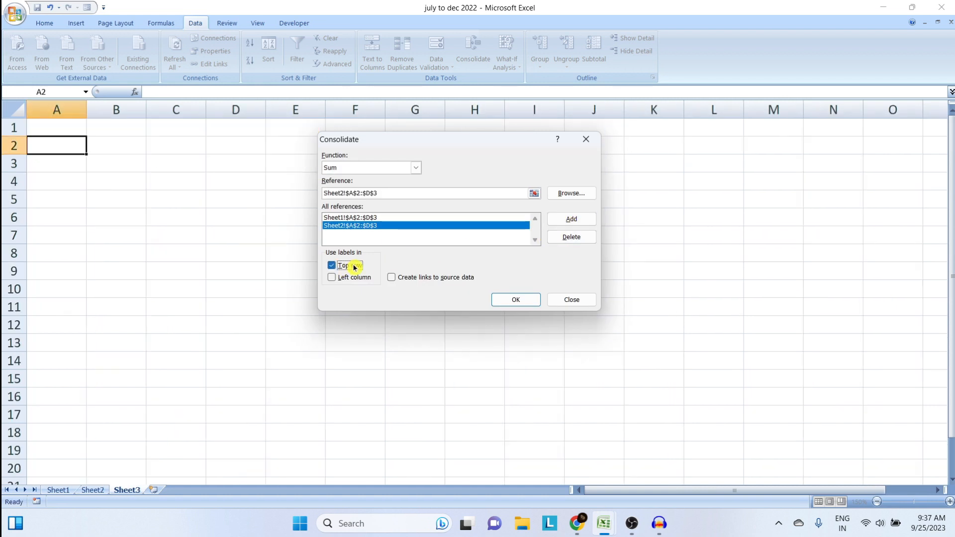
click(424, 278)
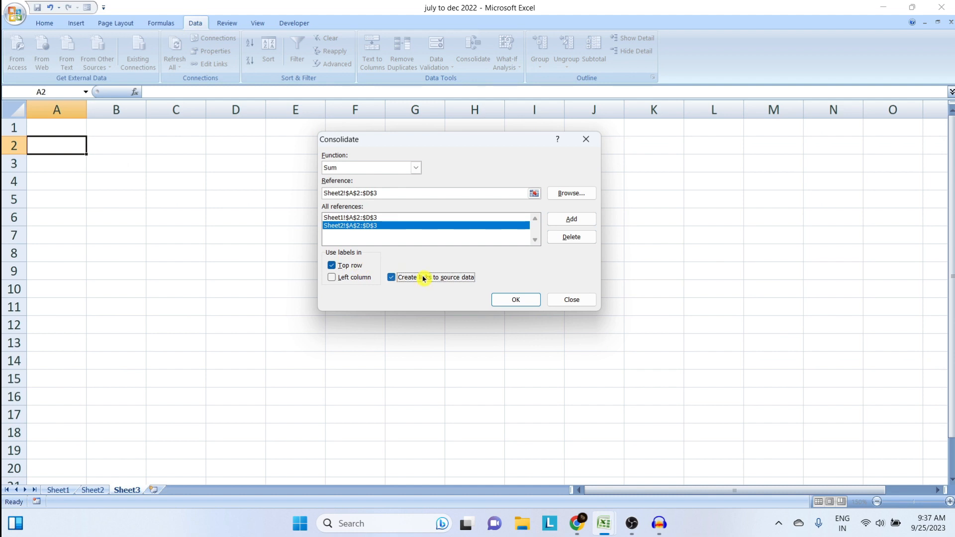
click(536, 301)
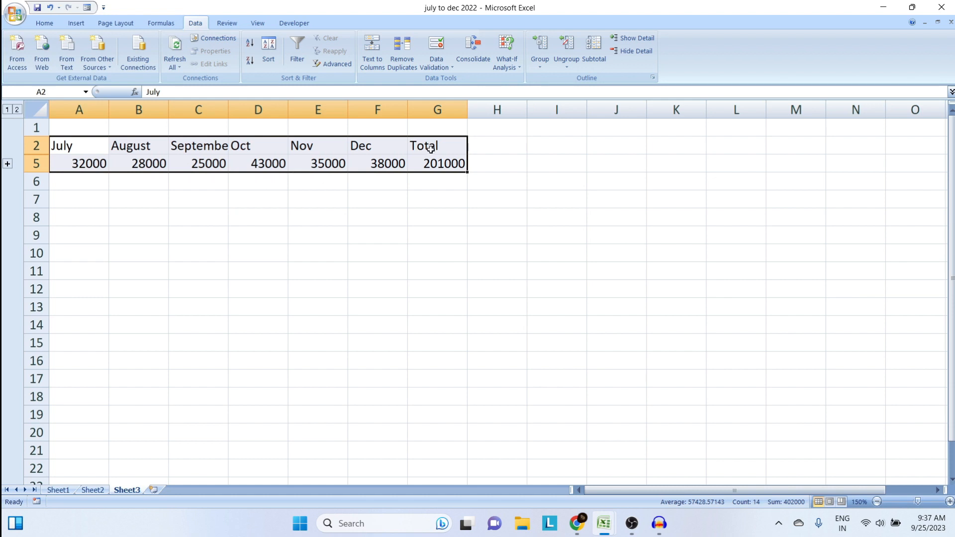
click(7, 164)
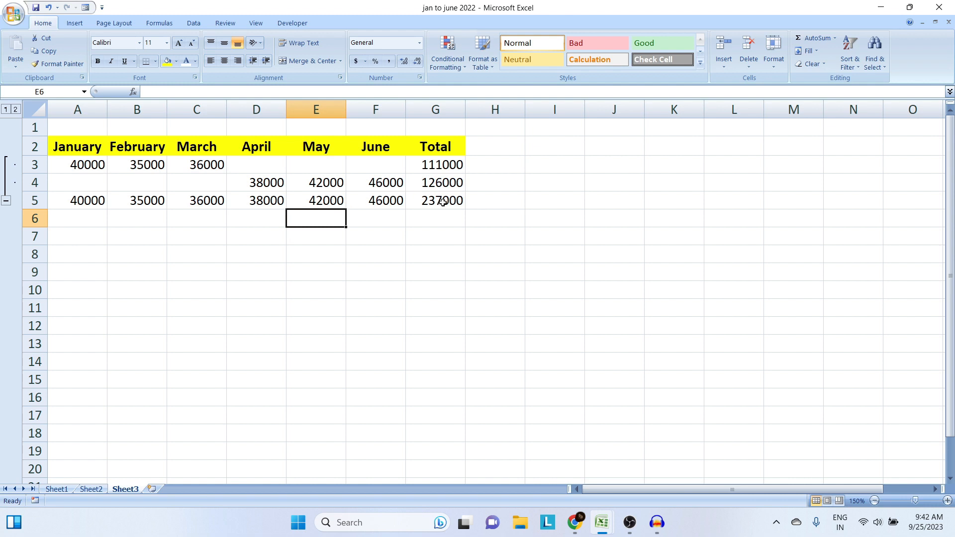
Review the Sheet3 summary in the july to dec 2022 workbook and return to the one in jan to june 2022.
click(641, 474)
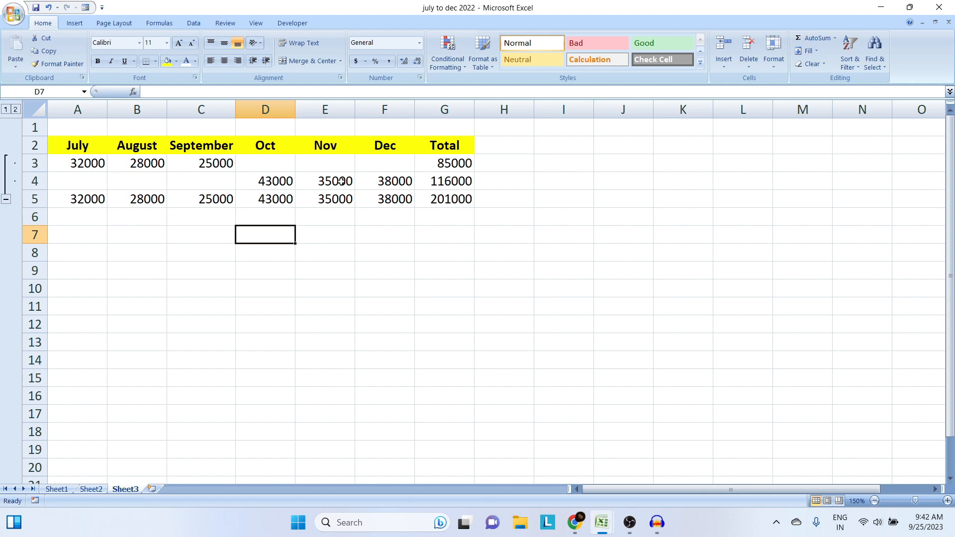
mouse_move(602, 522)
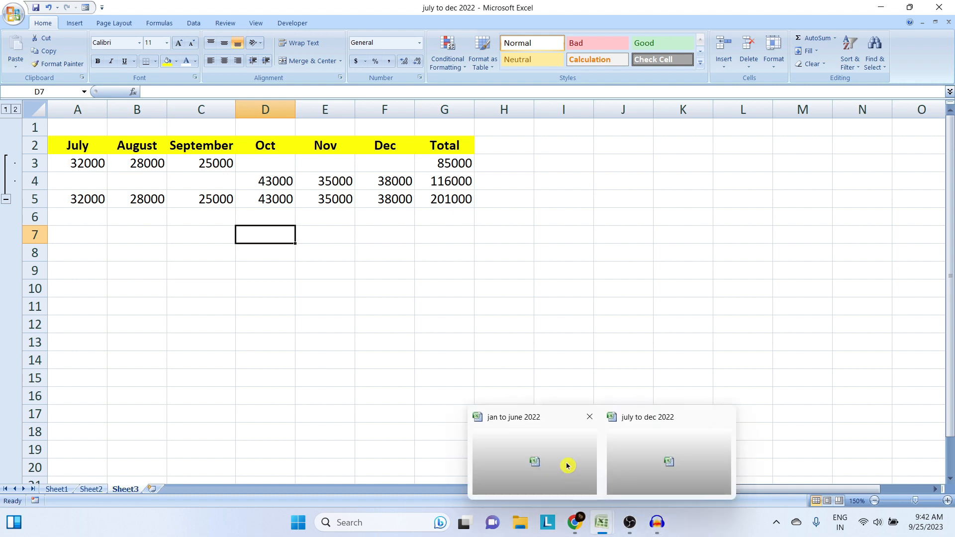
click(567, 465)
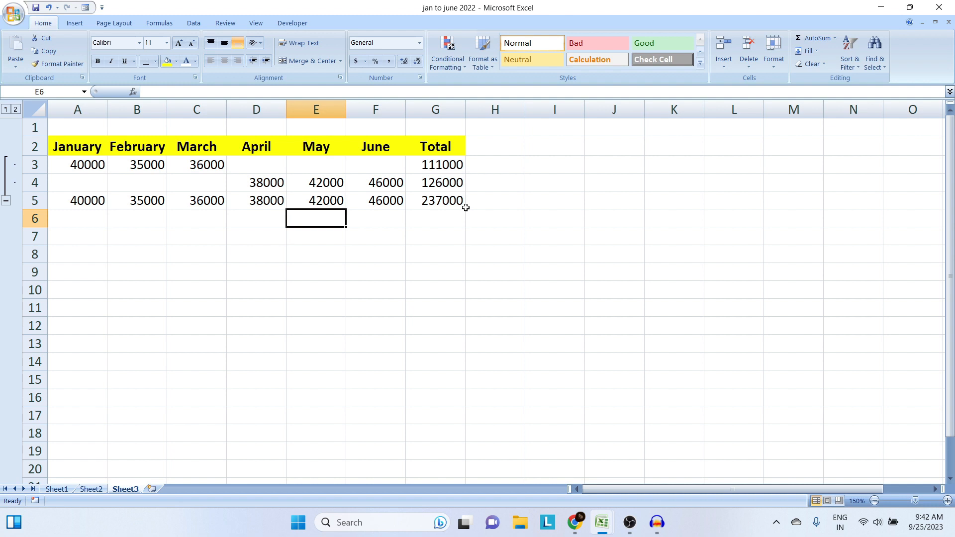
Create a new blank workbook.
click(13, 14)
click(43, 47)
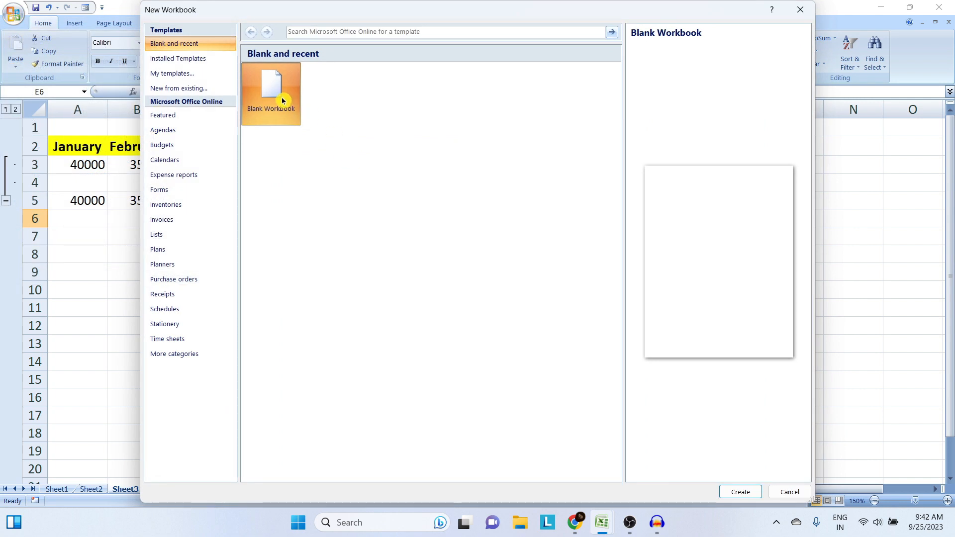
click(735, 490)
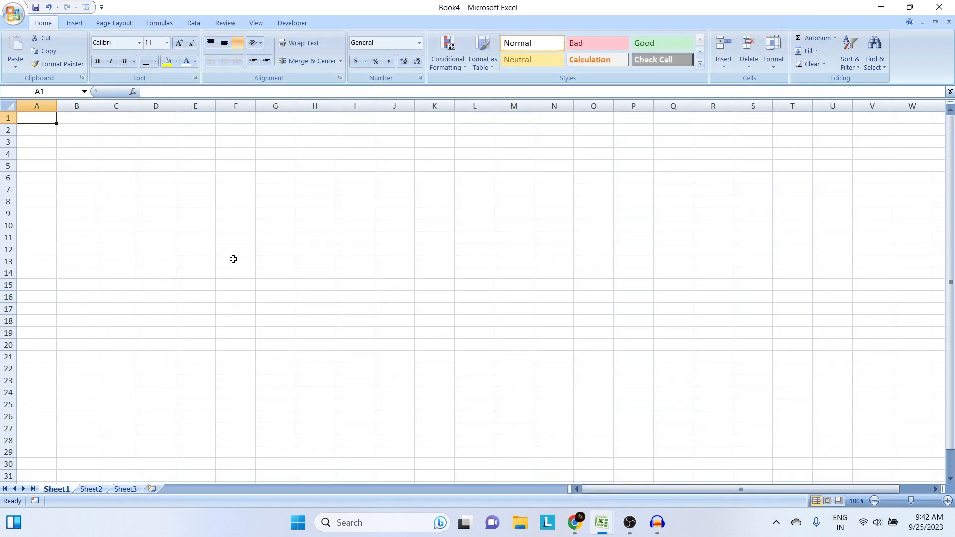
click(947, 500)
click(947, 500)
click(946, 500)
click(946, 500)
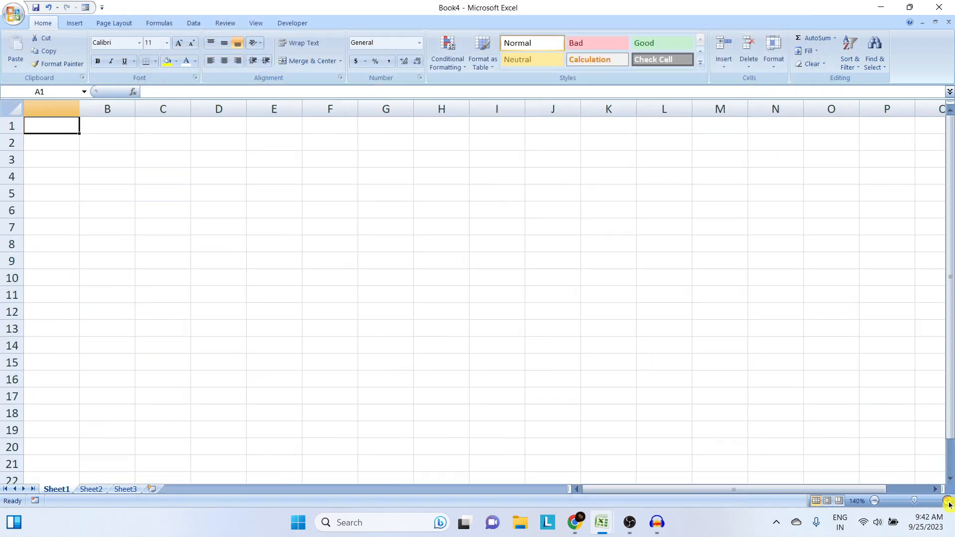
click(947, 500)
click(946, 500)
click(946, 500)
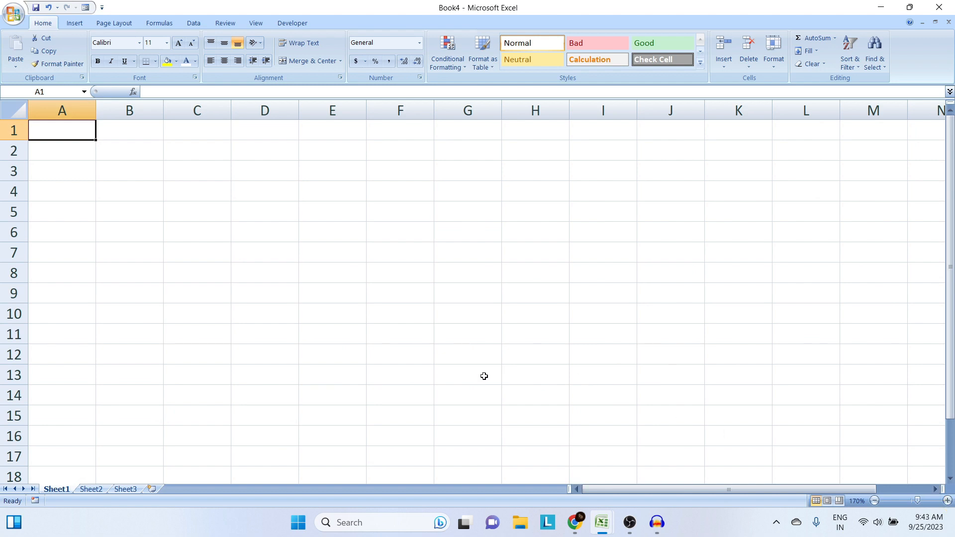
Start a Sum consolidation in the new workbook and add Sheet3 range A2:G5 of jan to june 2022 as a reference.
click(199, 24)
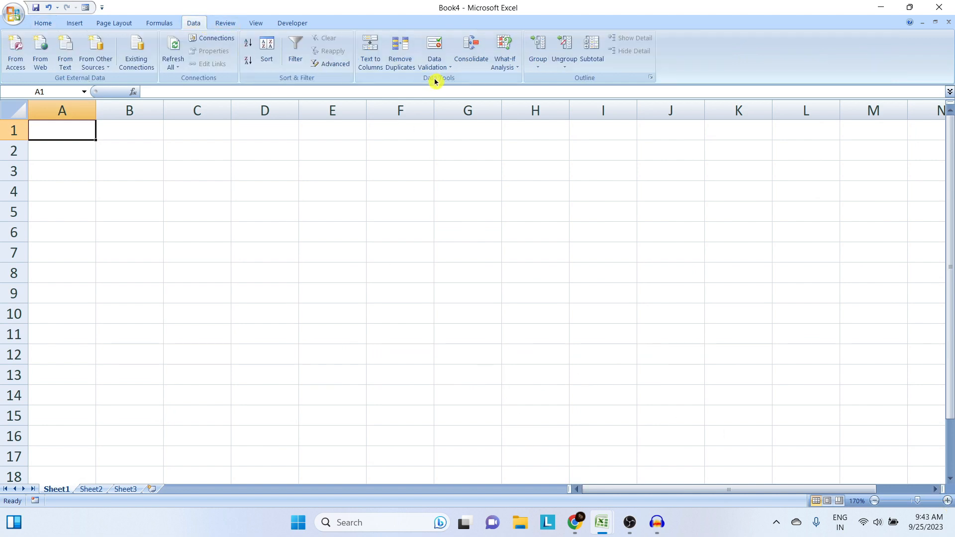
click(472, 59)
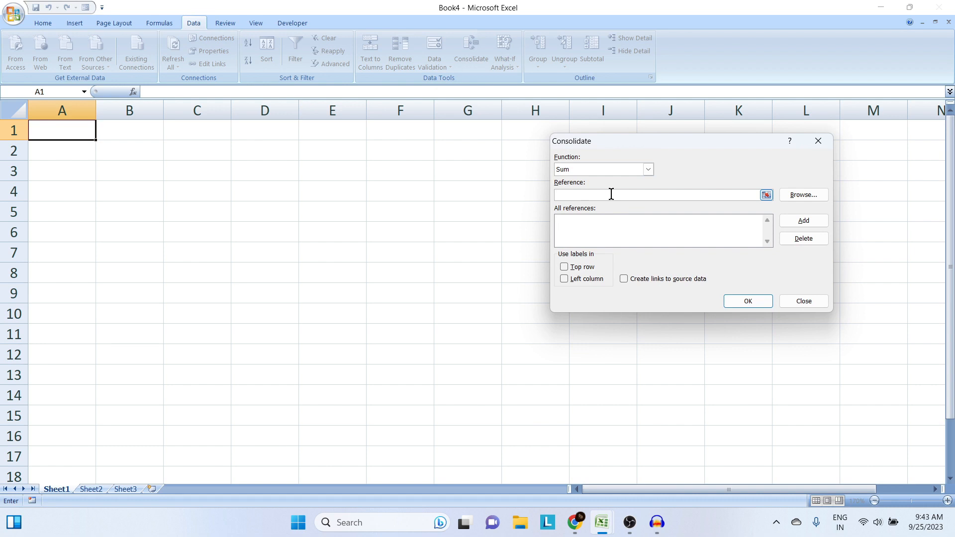
mouse_move(600, 521)
click(488, 464)
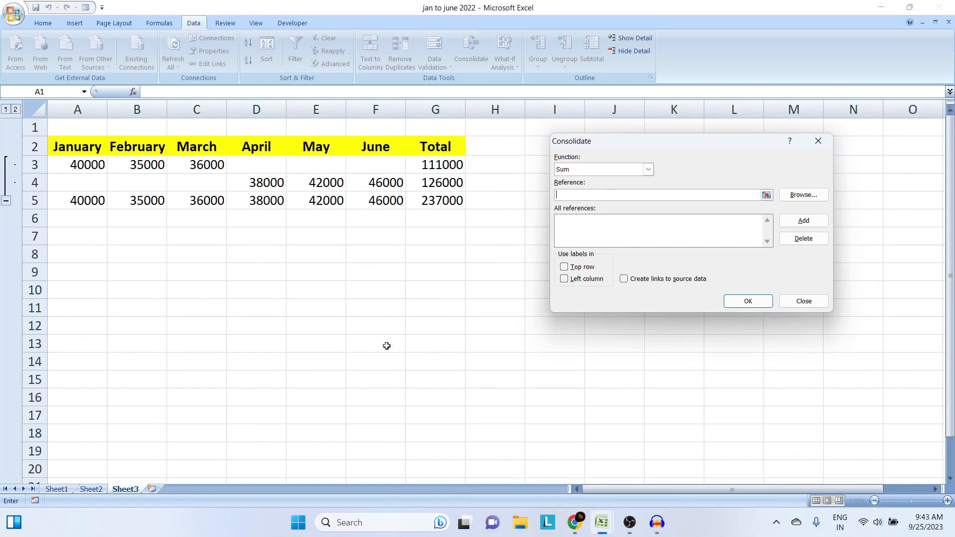
drag(71, 145, 429, 198)
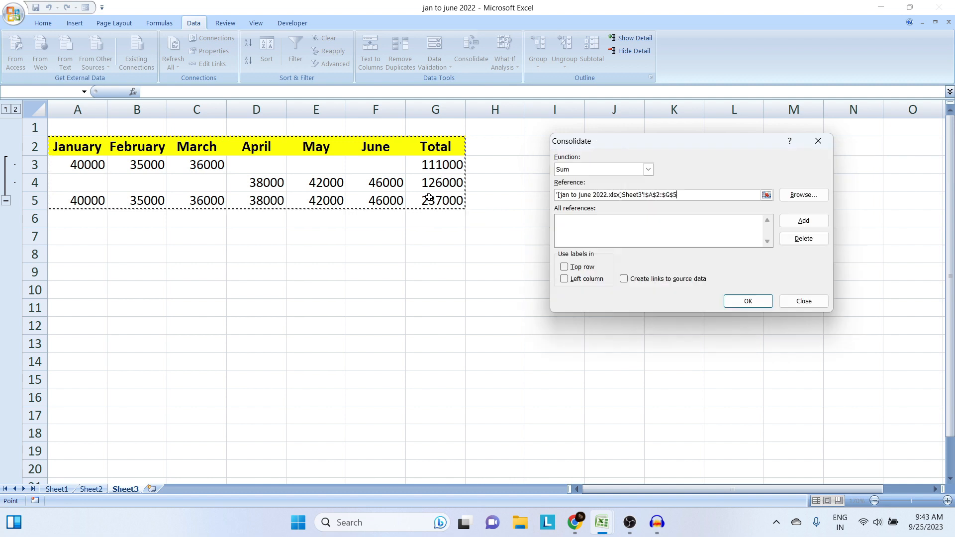
click(825, 221)
Add Sheet3 range A2:G5 of the july to dec 2022 workbook to the consolidation references.
mouse_move(600, 521)
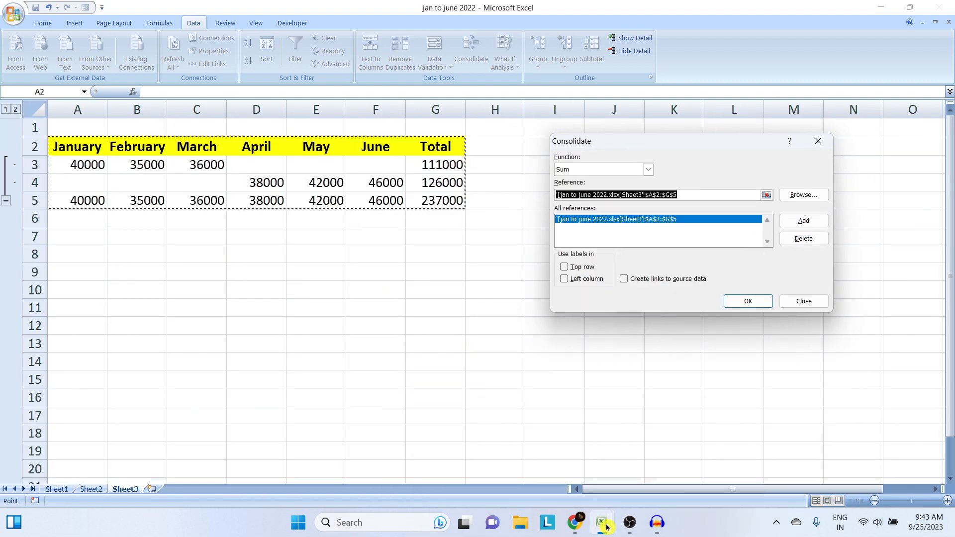
click(744, 463)
drag(92, 147, 441, 198)
click(802, 220)
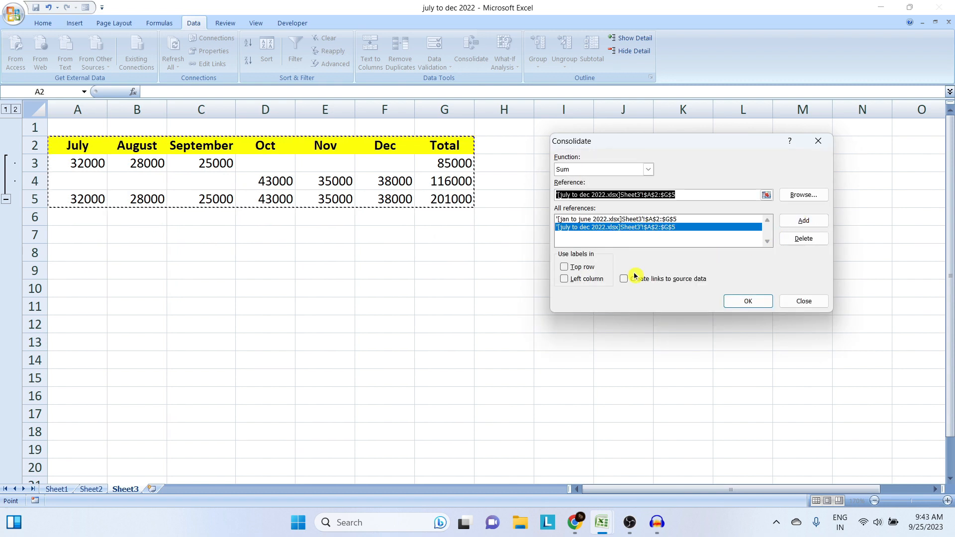
Run the consolidation with top row labels and links to the source data, and expand all three row groups.
click(581, 266)
click(638, 282)
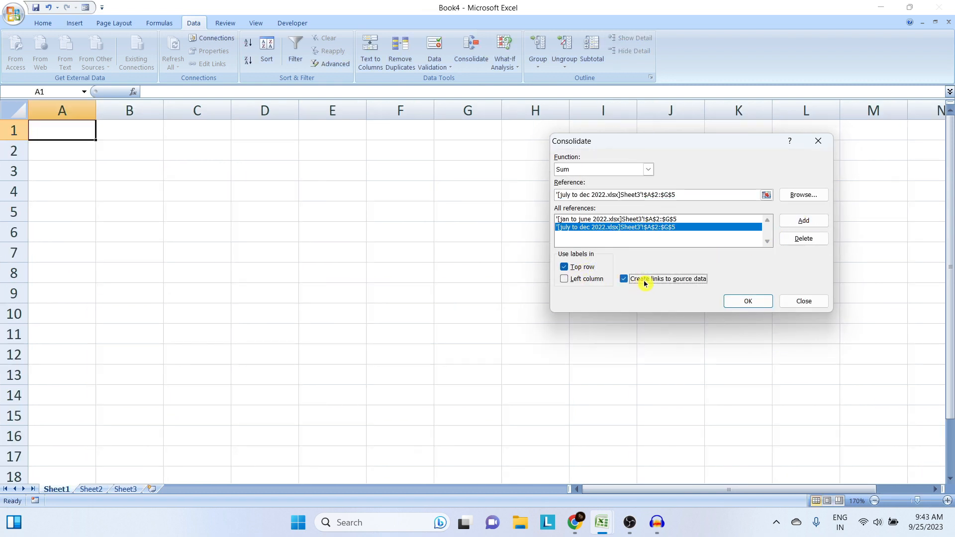
click(760, 301)
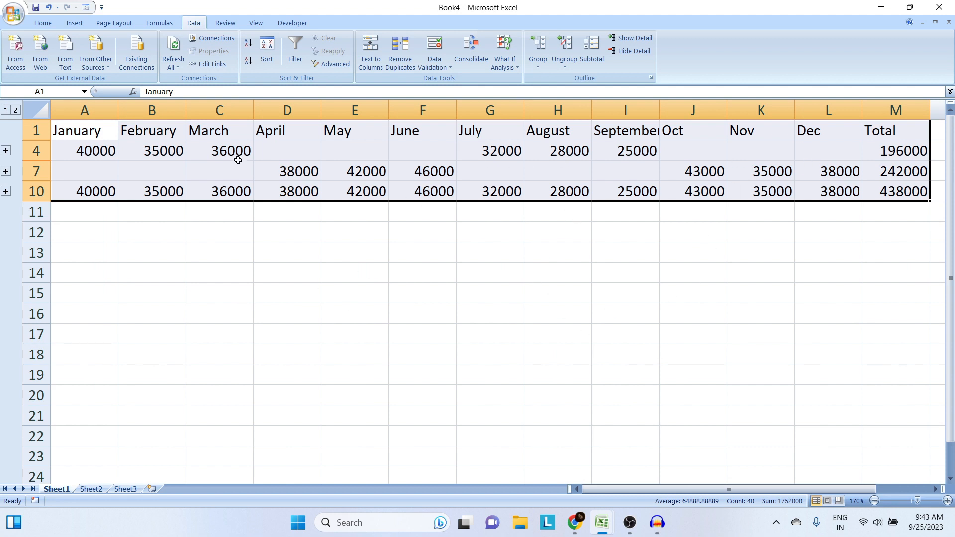
click(6, 151)
click(7, 152)
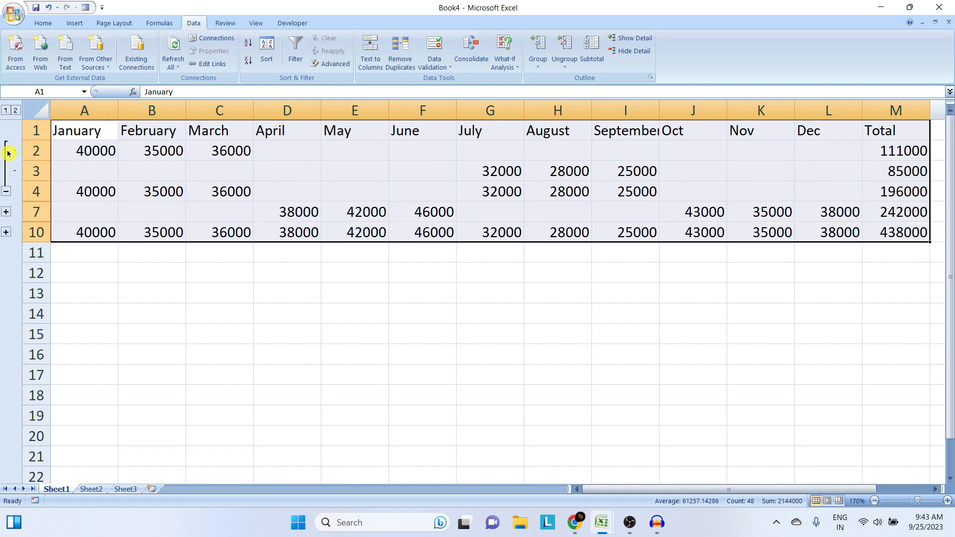
click(6, 213)
click(7, 274)
Examine the January to March, July to September and April to June expenses and the grand total row of the yearly summary.
drag(90, 148, 248, 151)
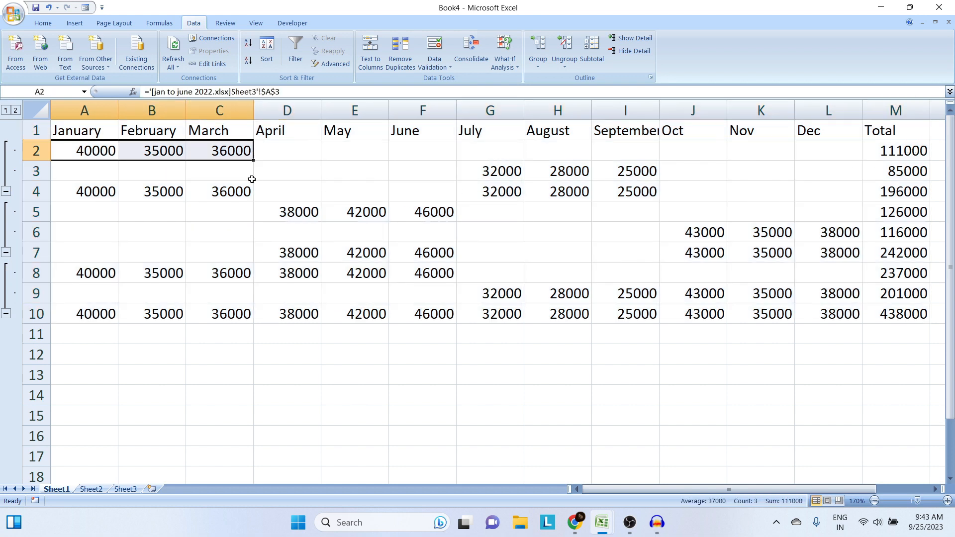
drag(487, 168, 636, 169)
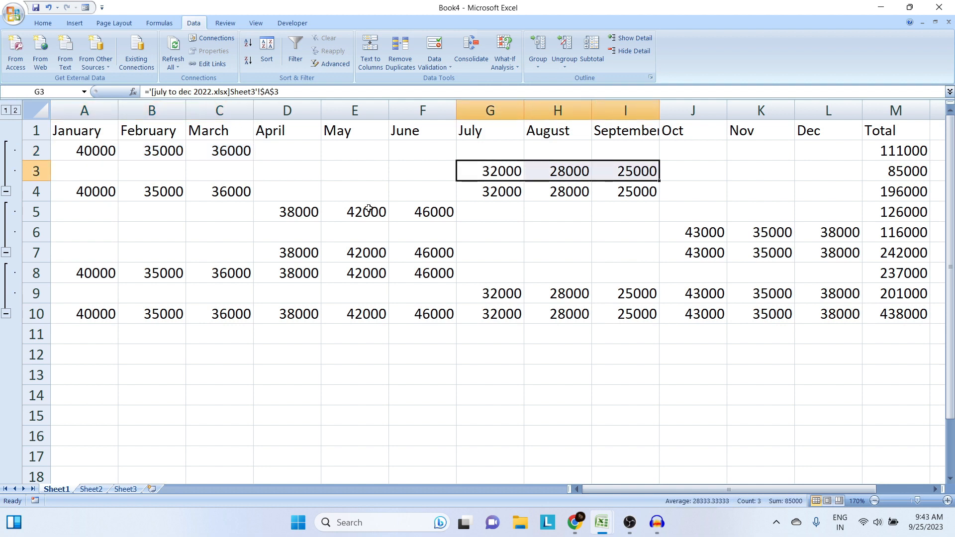
drag(300, 213, 474, 208)
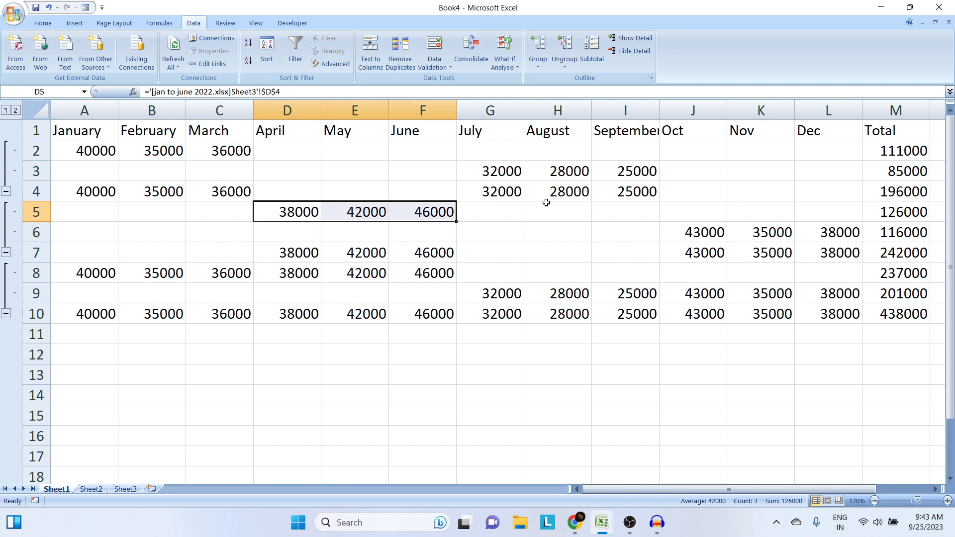
drag(93, 313, 888, 315)
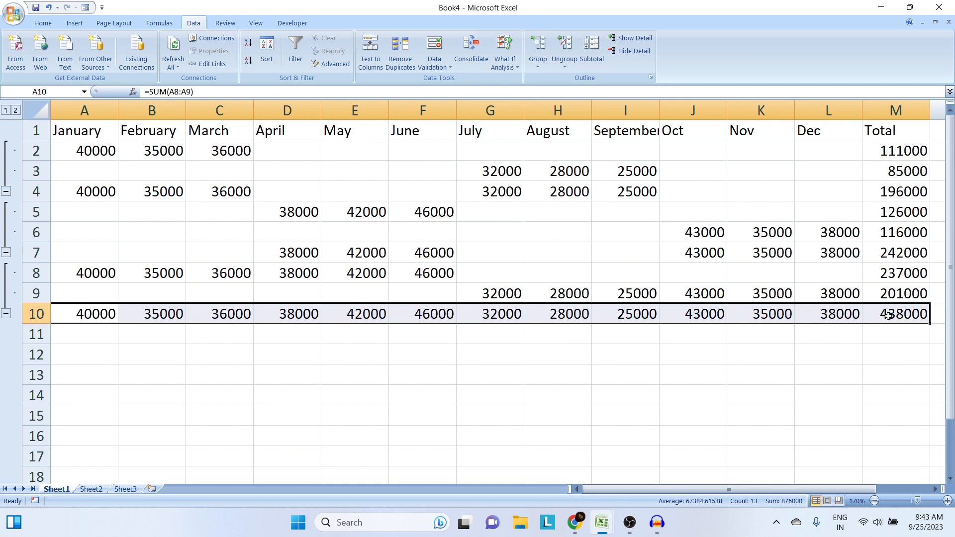